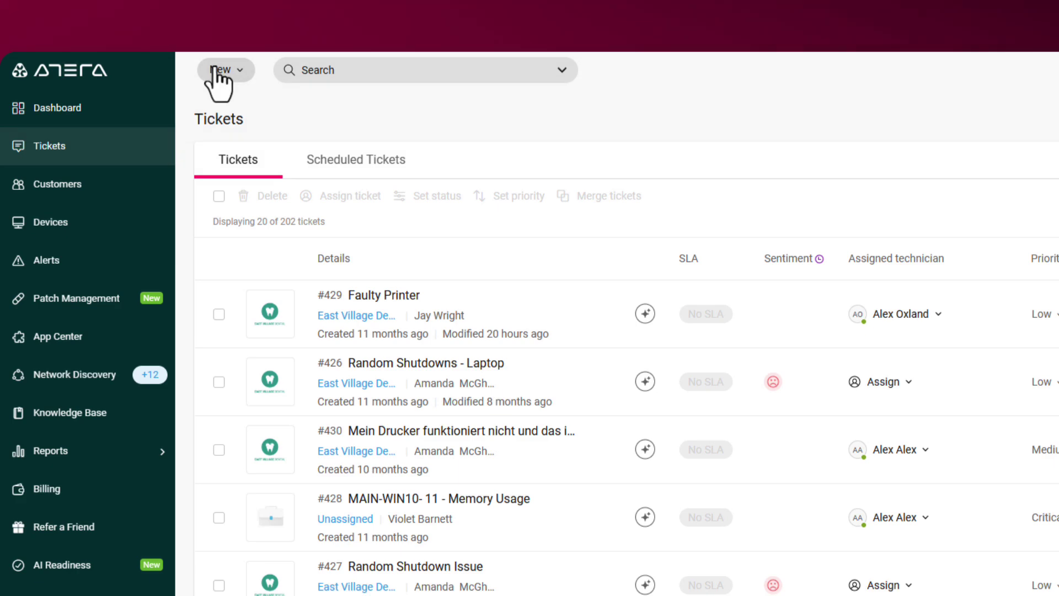
Create a new ticket from the New menu to get a blank New ticket form.
click(217, 70)
click(220, 105)
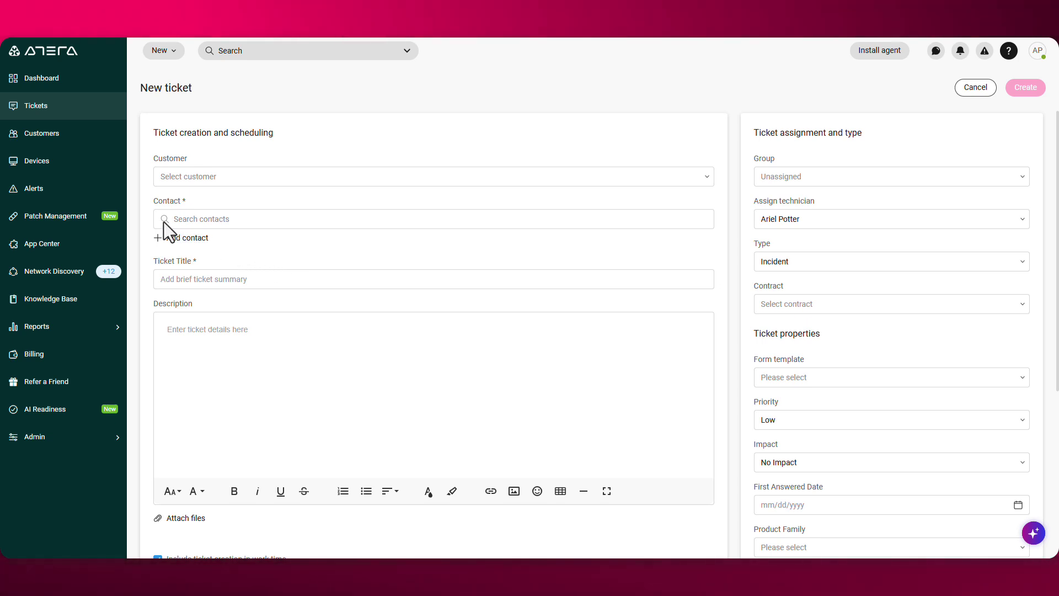
Check the first alert's Create ticket options, then view Admin alert settings and Support and ticketing.
click(47, 191)
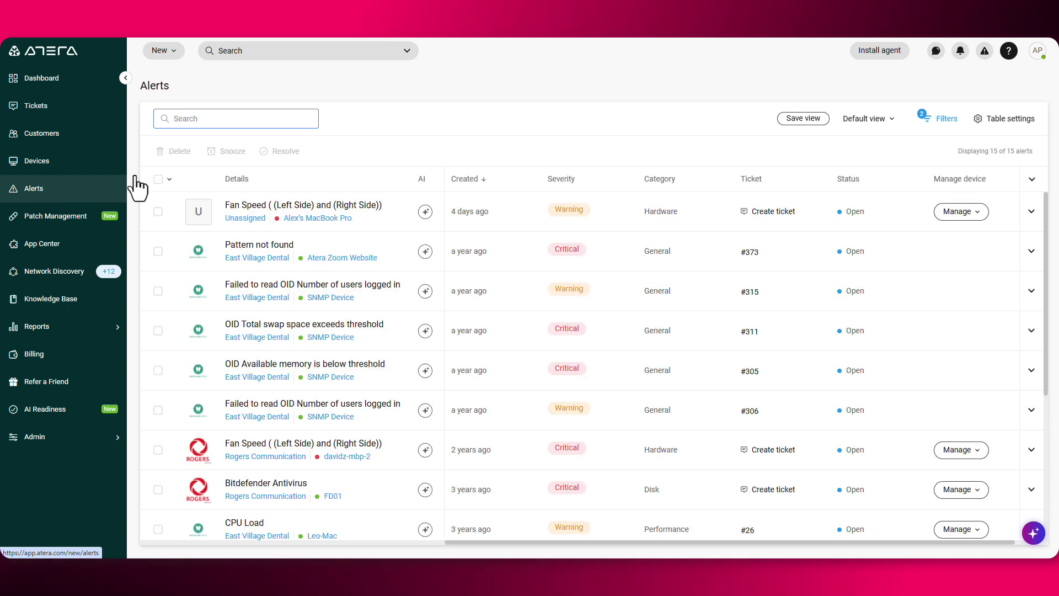
click(773, 212)
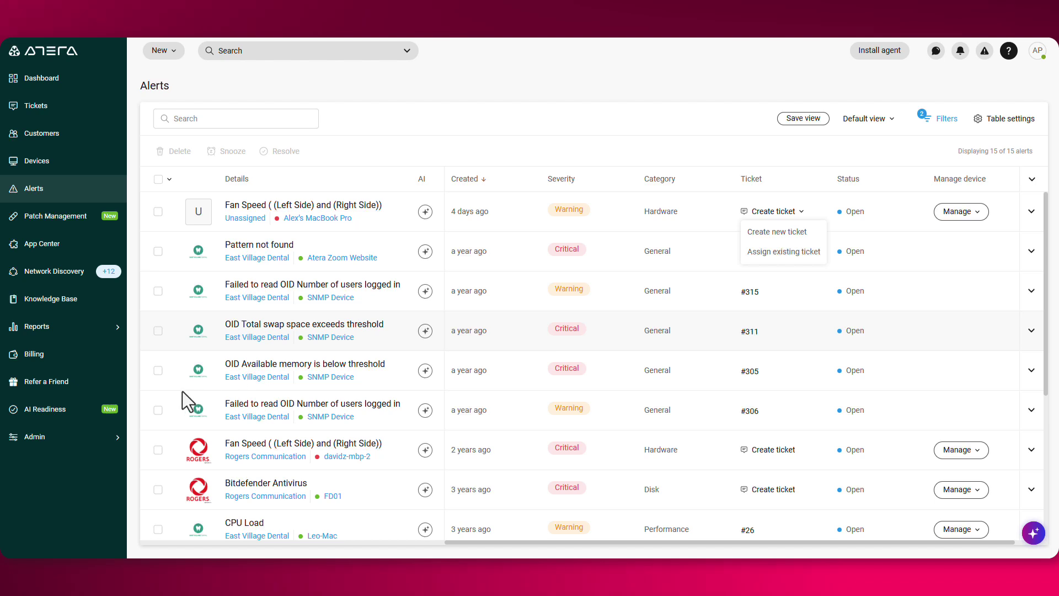
click(82, 437)
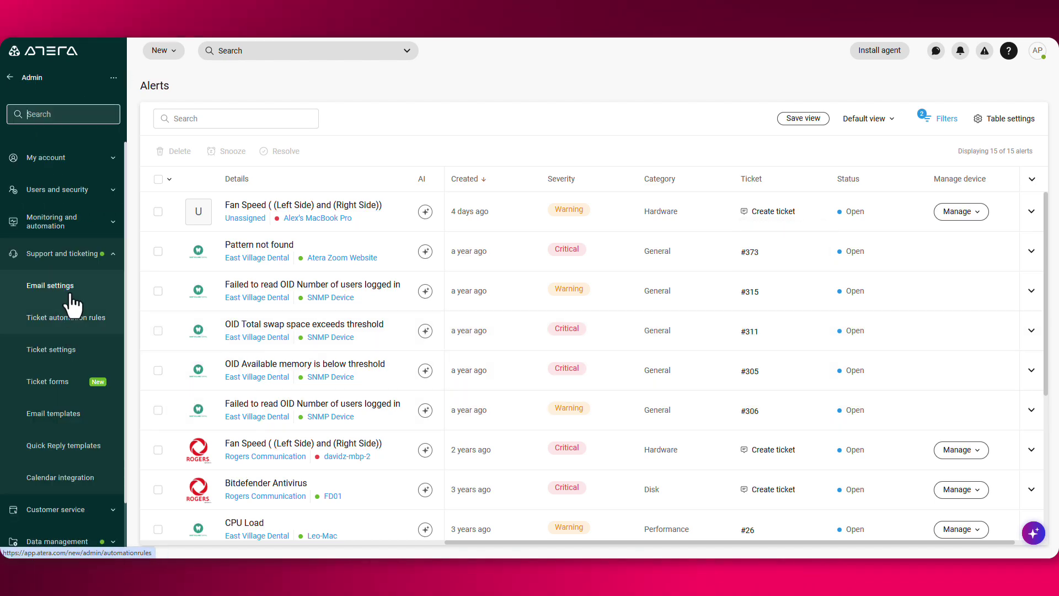
click(77, 232)
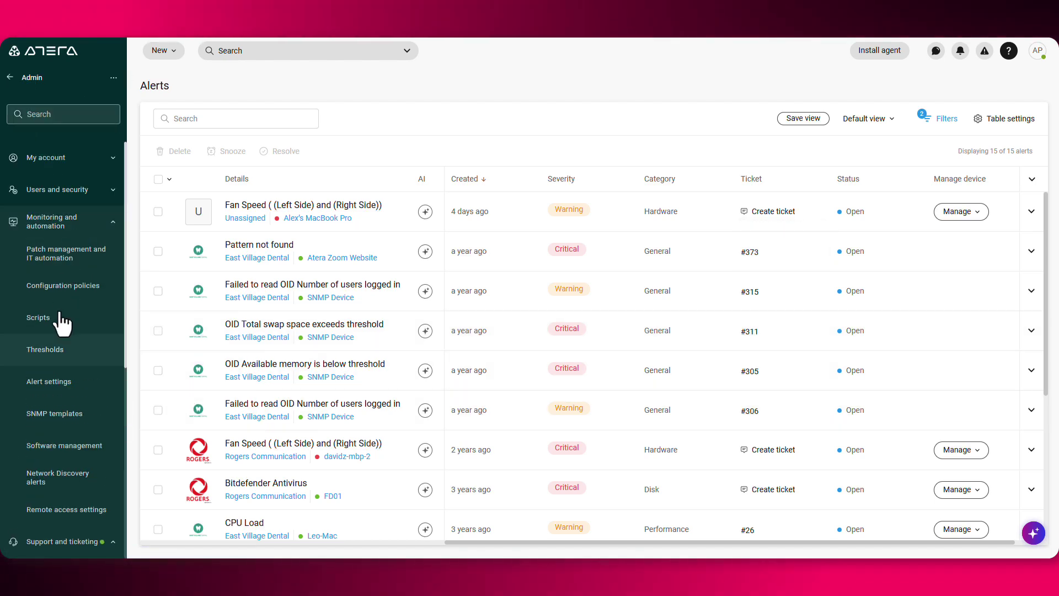
click(50, 384)
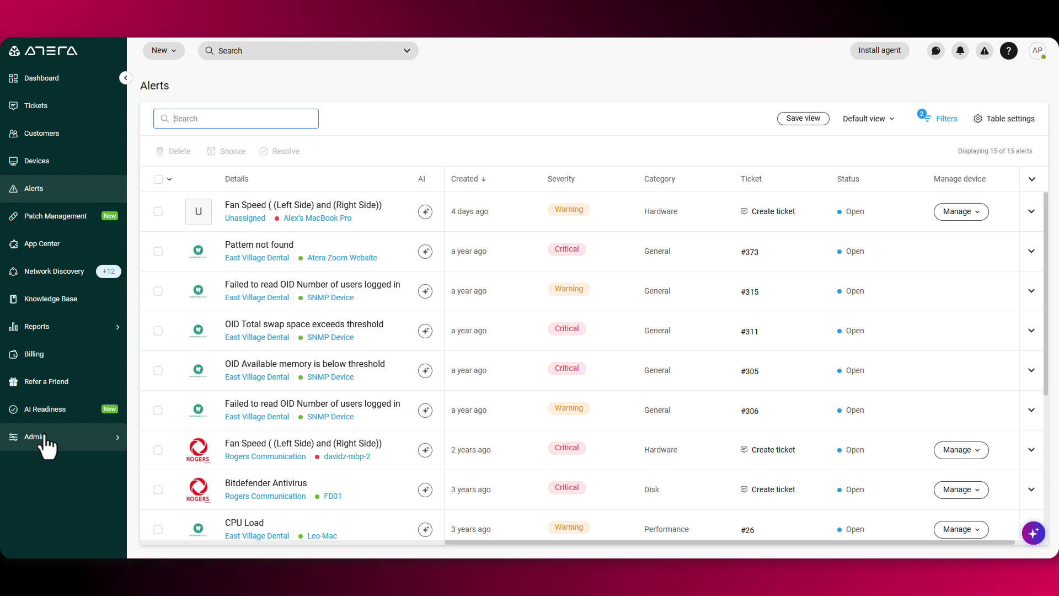
click(49, 441)
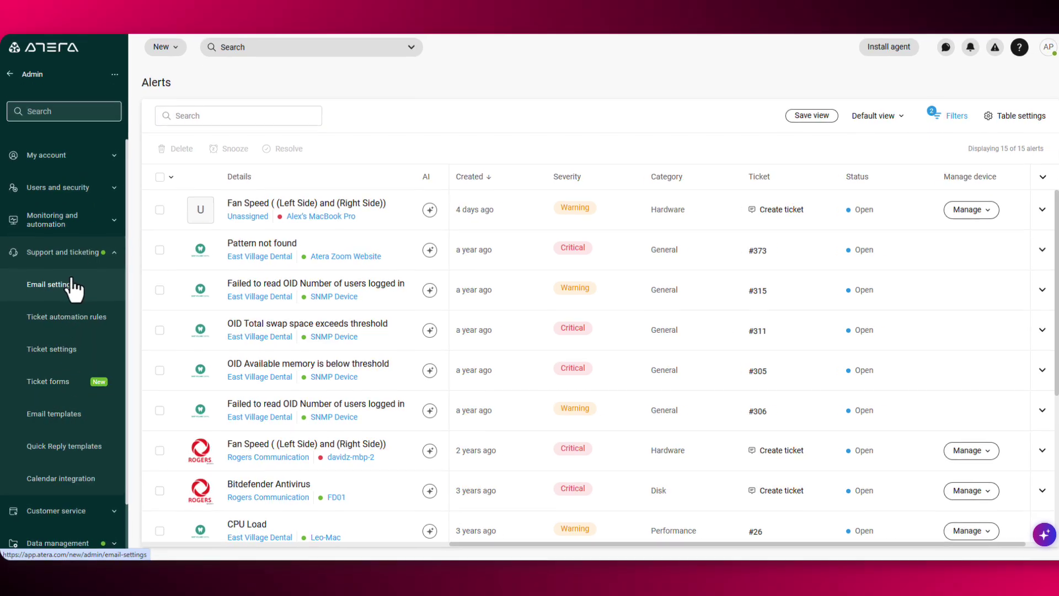
Review the support Email settings, then open the Customer Portal from Customer service.
click(73, 286)
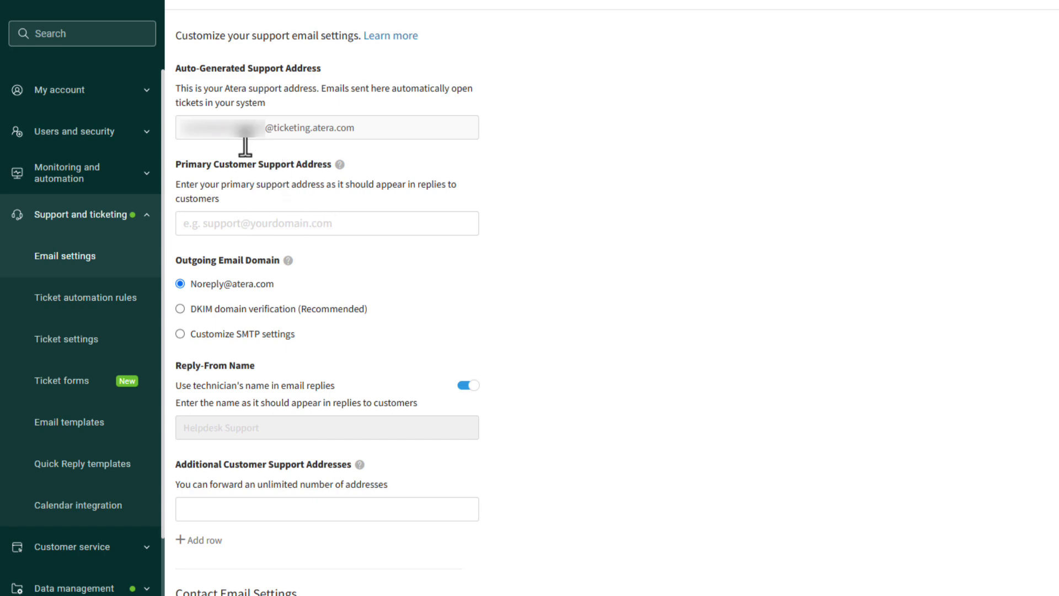
scroll(107, 275, down, 1)
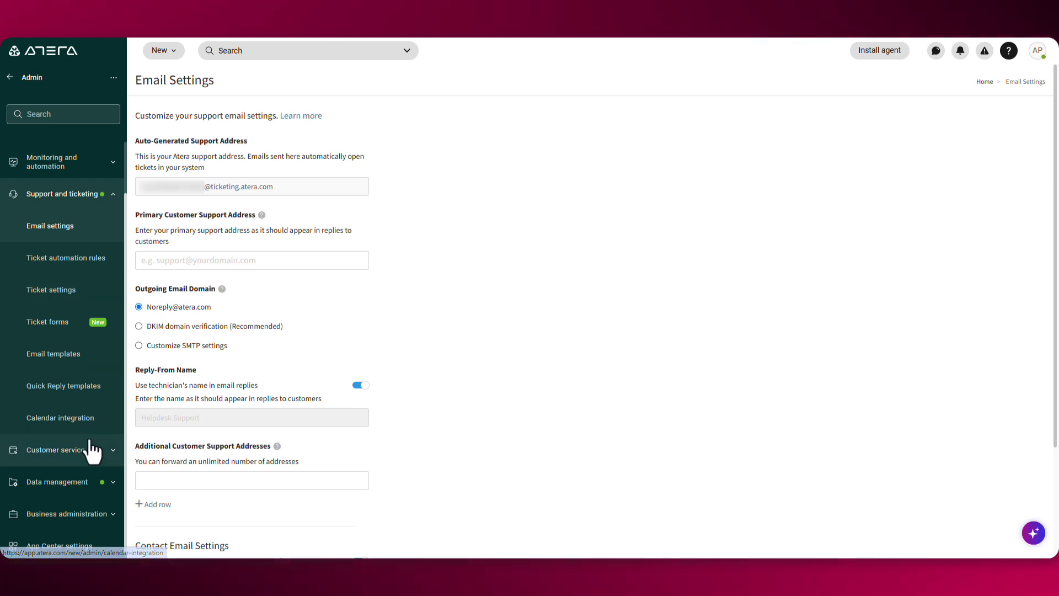
click(92, 451)
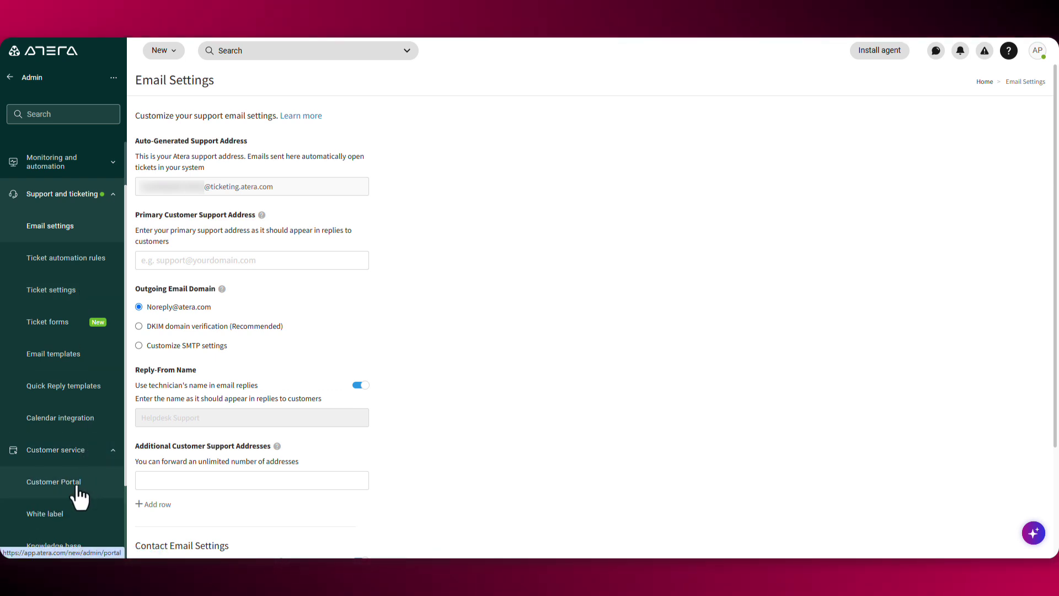
click(77, 481)
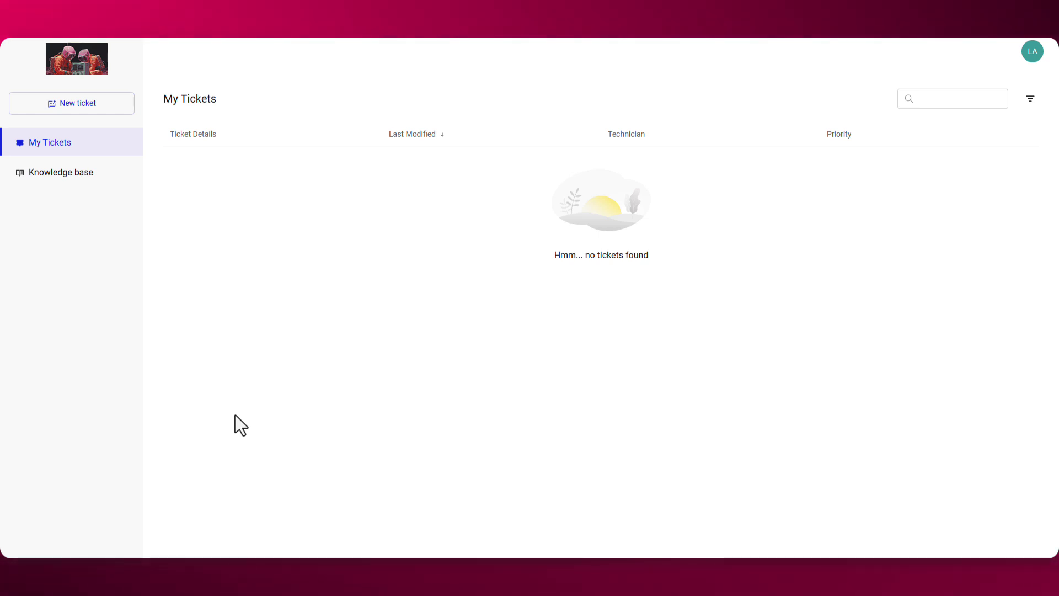
Look through the portal's Add Ticket form fields, then view the portal's Knowledge base.
click(77, 105)
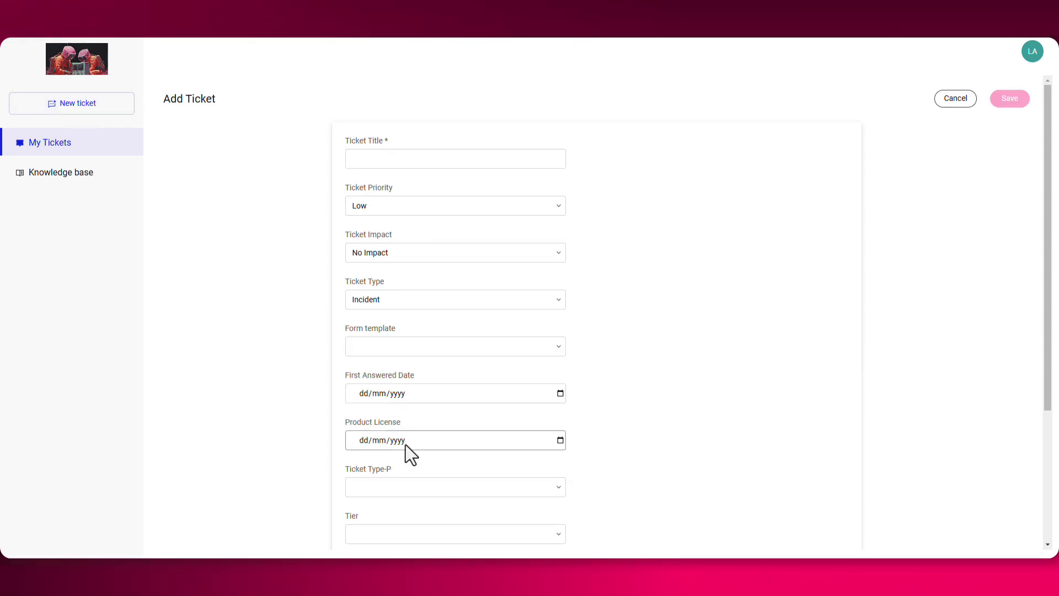
scroll(407, 447, down, 3)
scroll(406, 444, up, 3)
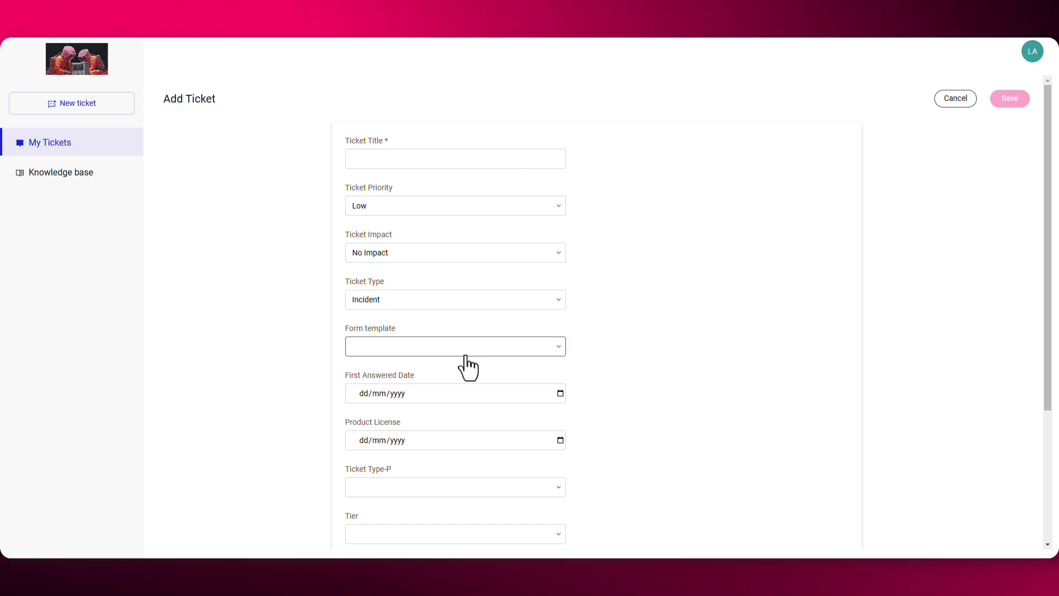
scroll(456, 412, down, 3)
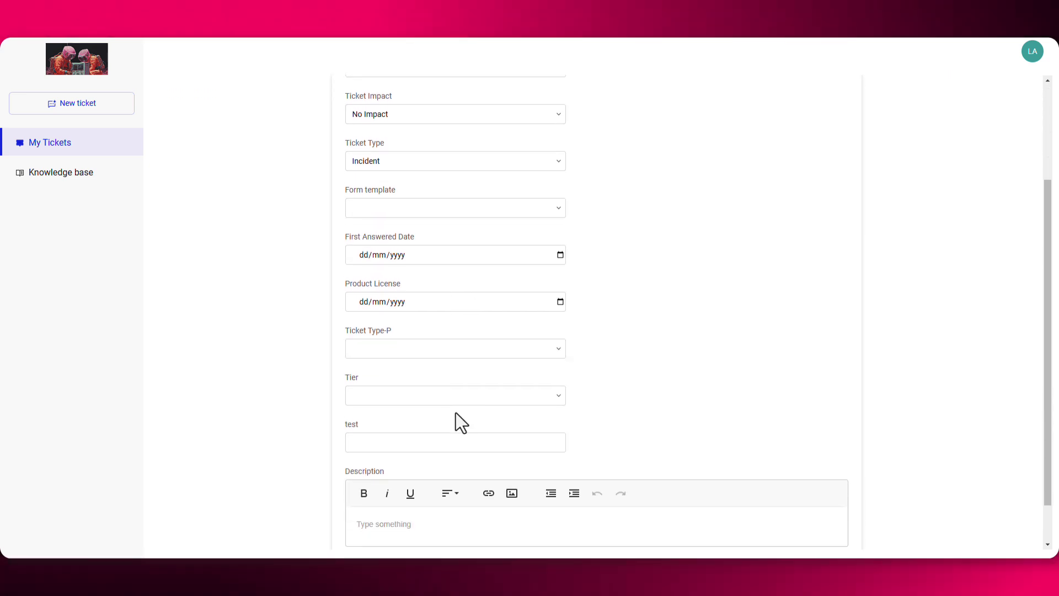
scroll(455, 413, up, 2)
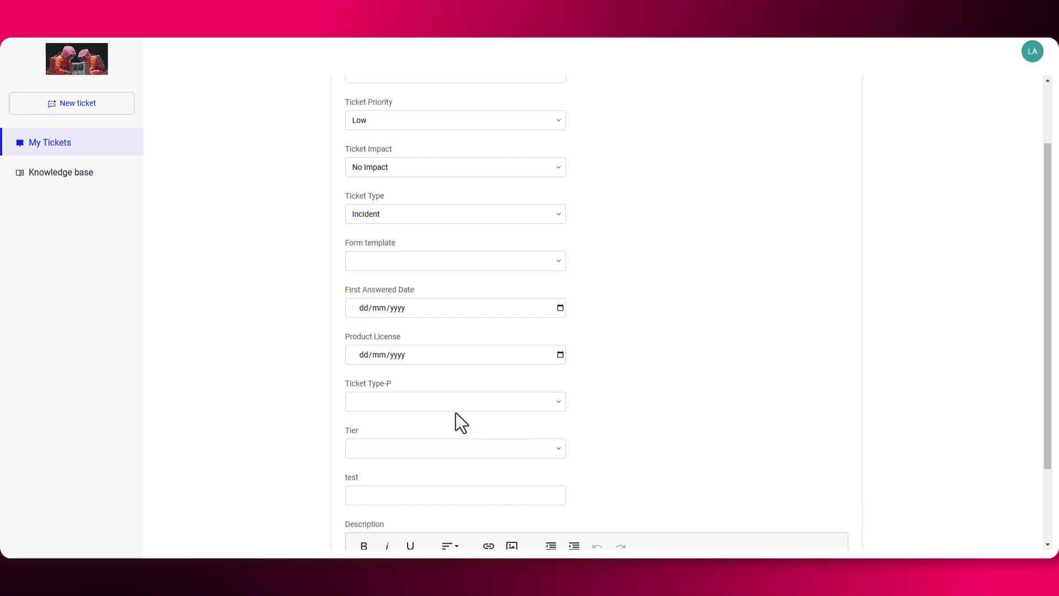
click(69, 174)
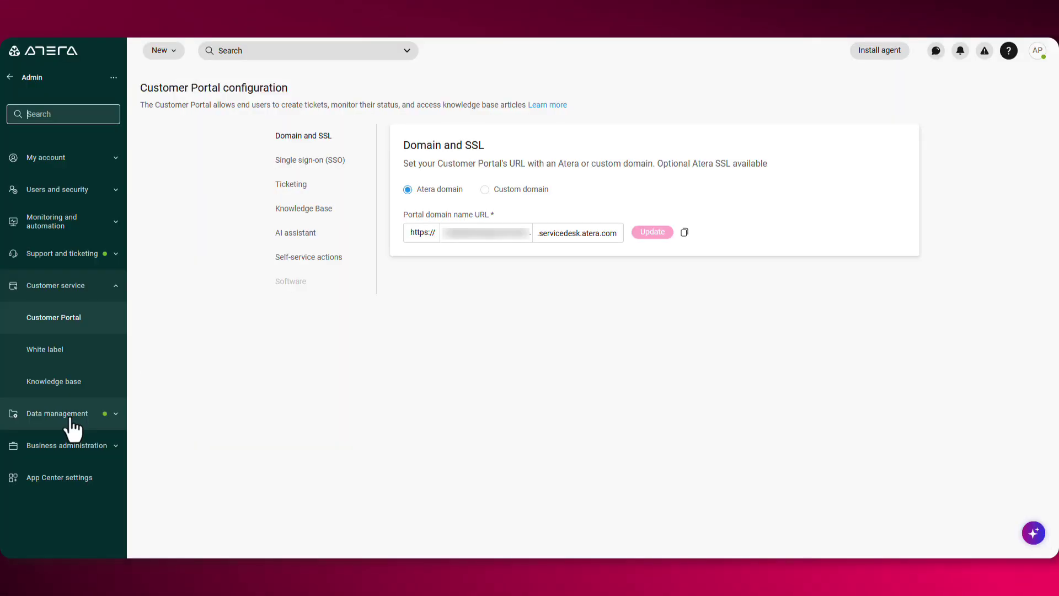
Select Custom domain for the portal, then go to API settings and leave without saving.
click(485, 194)
click(113, 286)
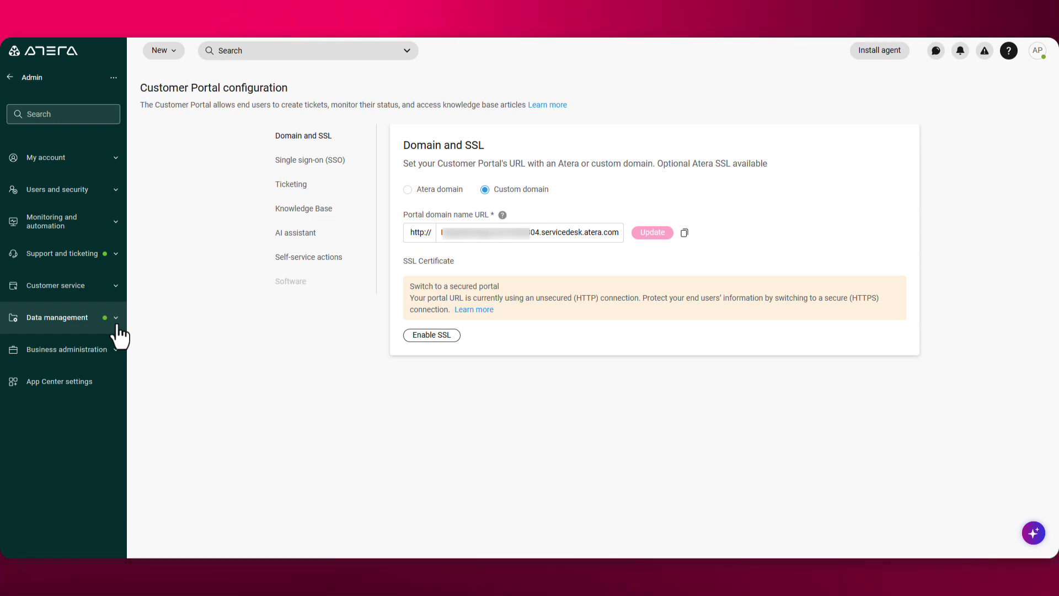
click(89, 326)
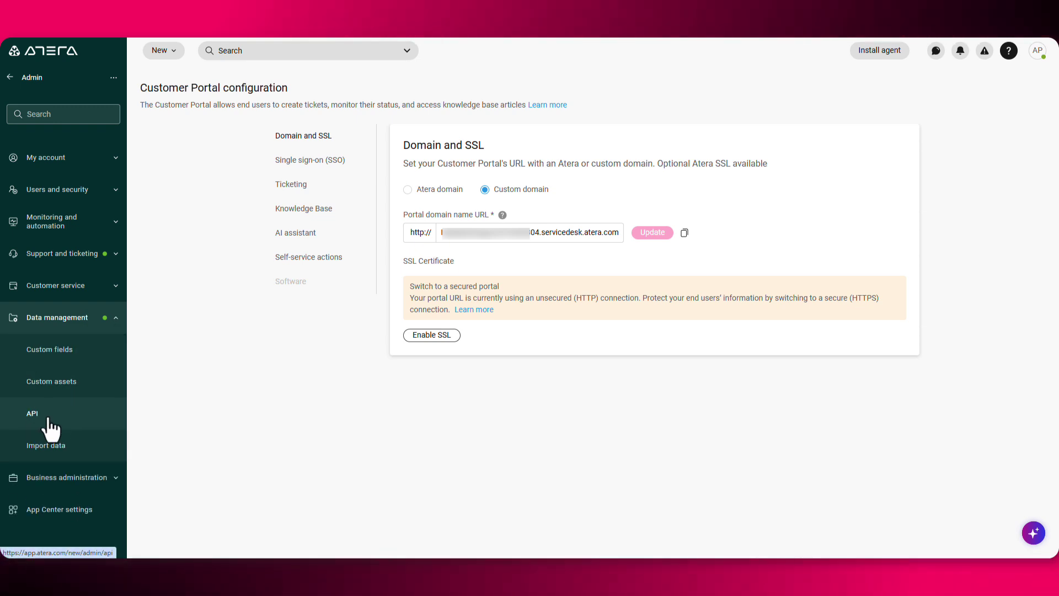
click(50, 422)
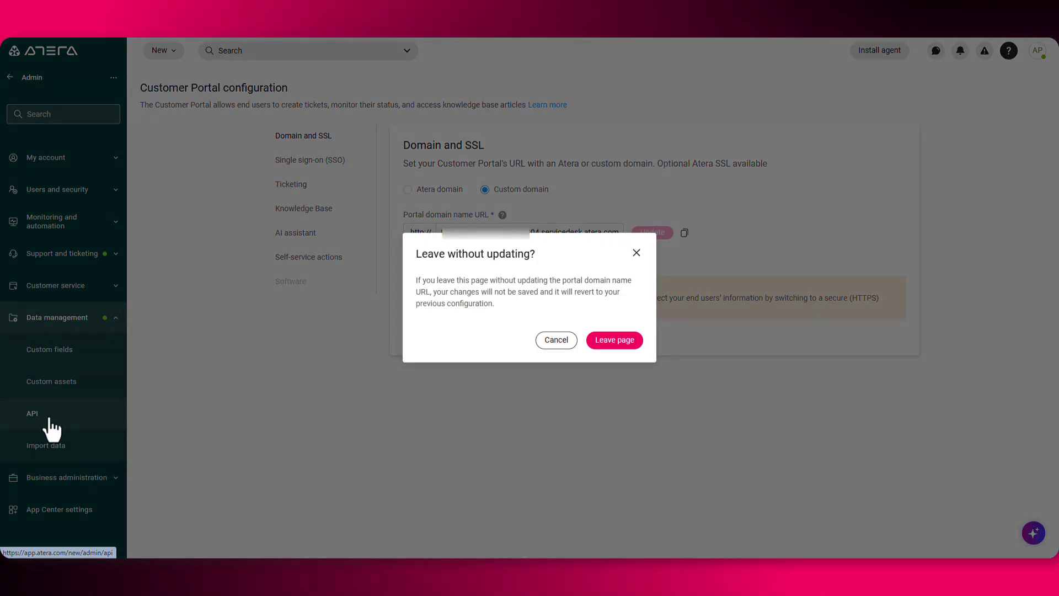
click(615, 340)
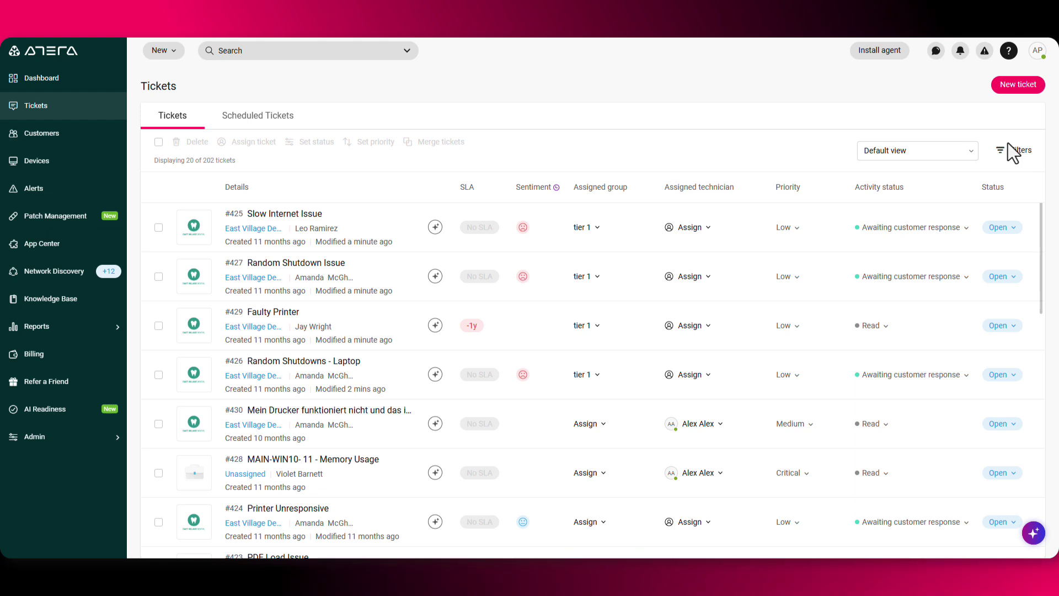
click(970, 161)
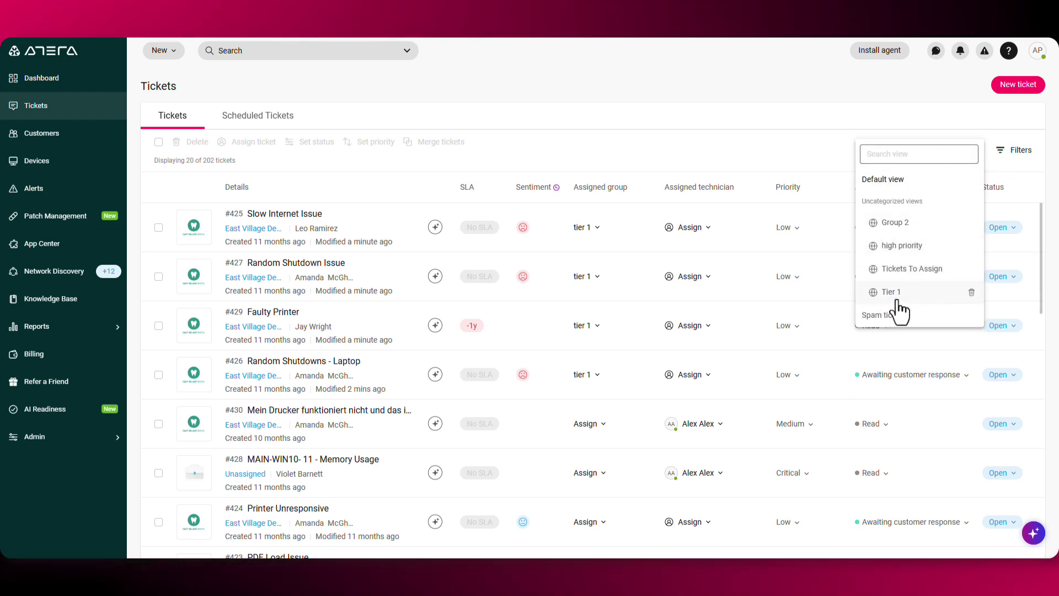
click(830, 177)
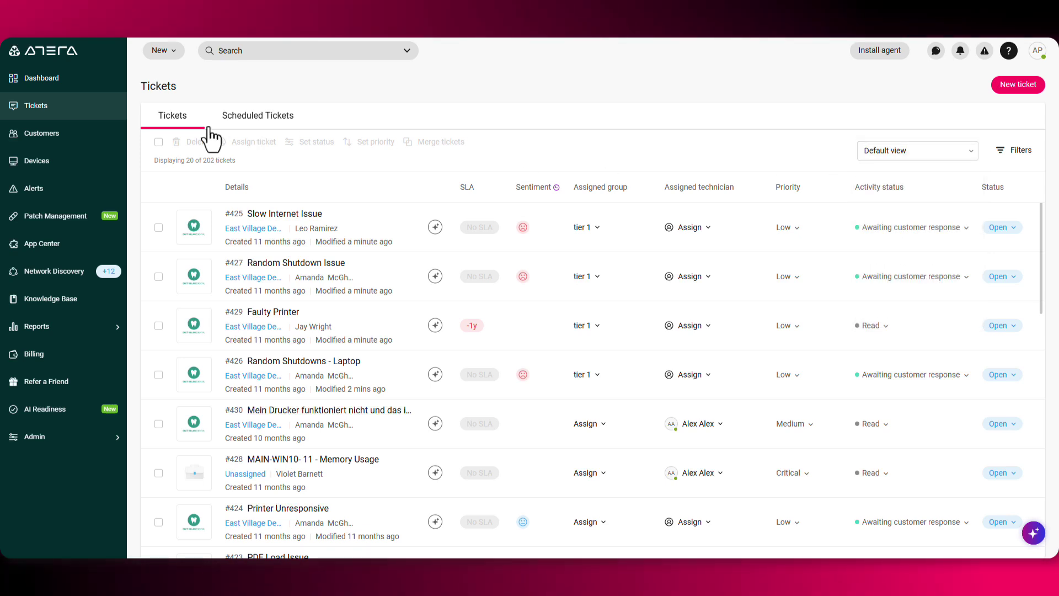
click(158, 142)
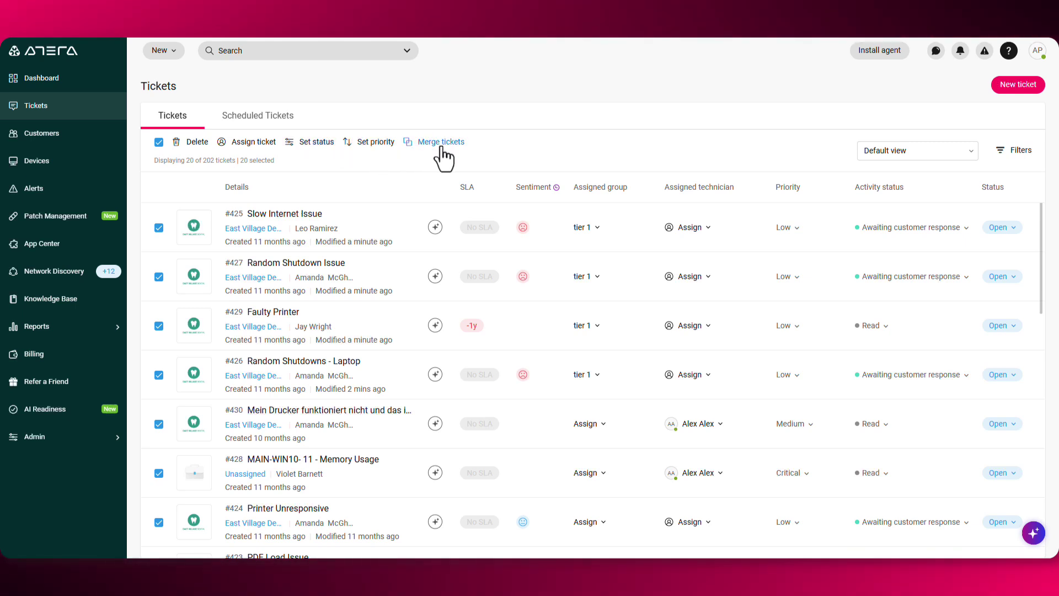
click(157, 143)
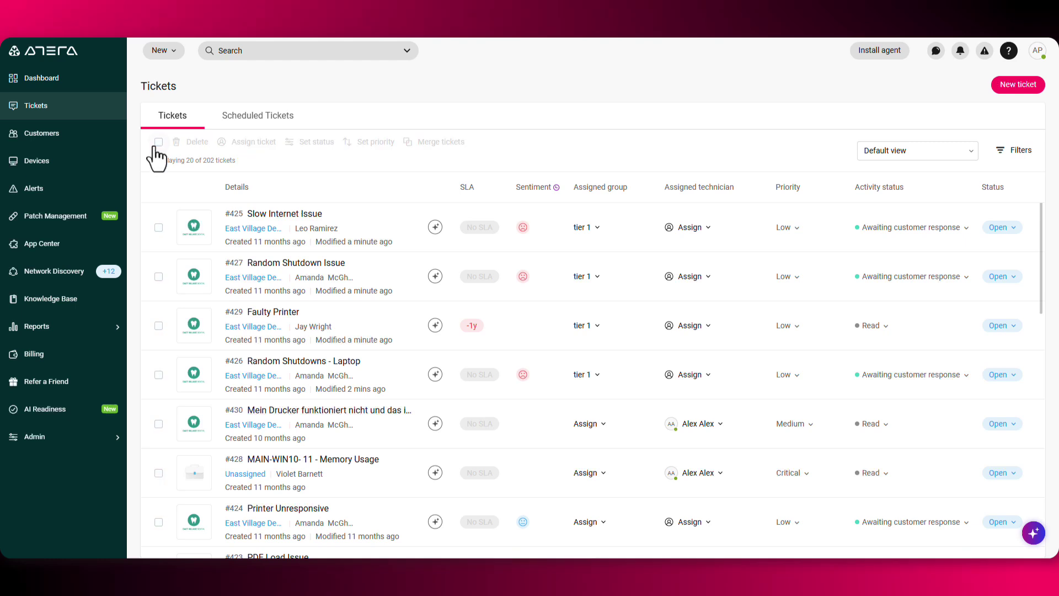
Start a new ticket for customer East Village Dental and choose one of its contacts.
click(1018, 88)
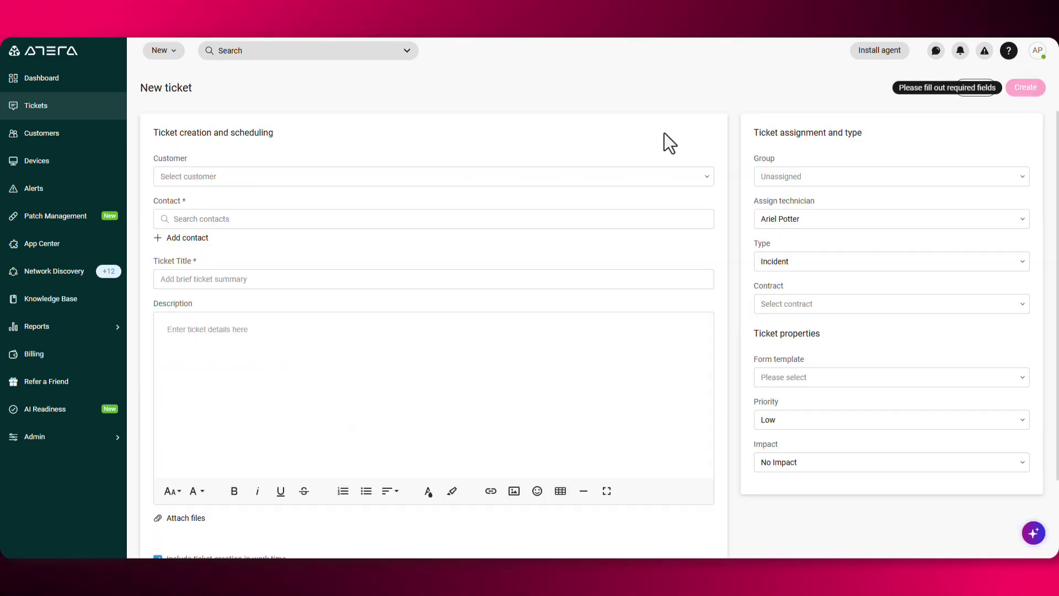
click(500, 179)
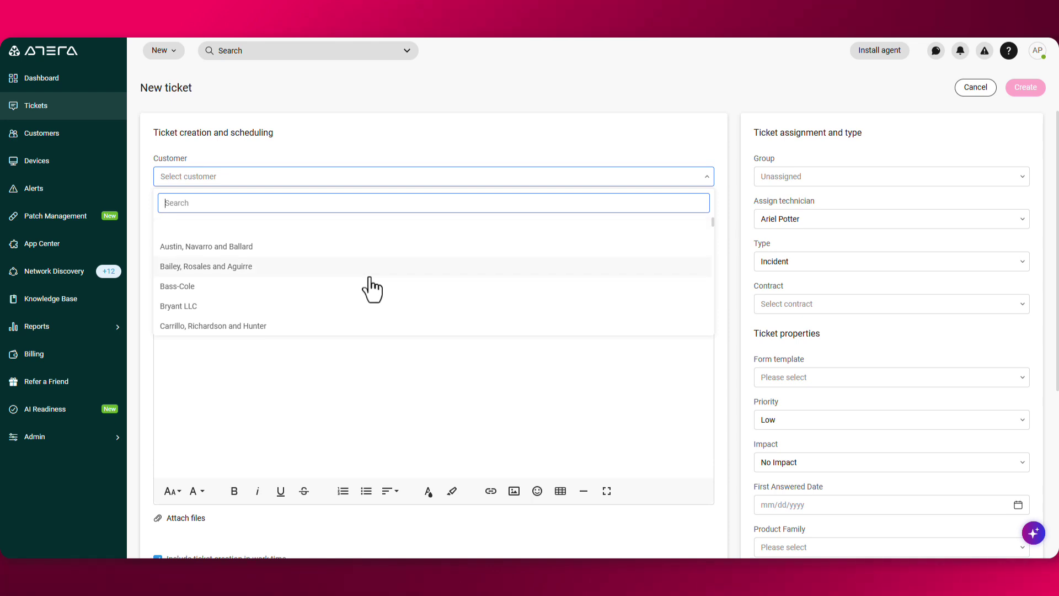
scroll(368, 288, down, 1)
scroll(371, 289, down, 4)
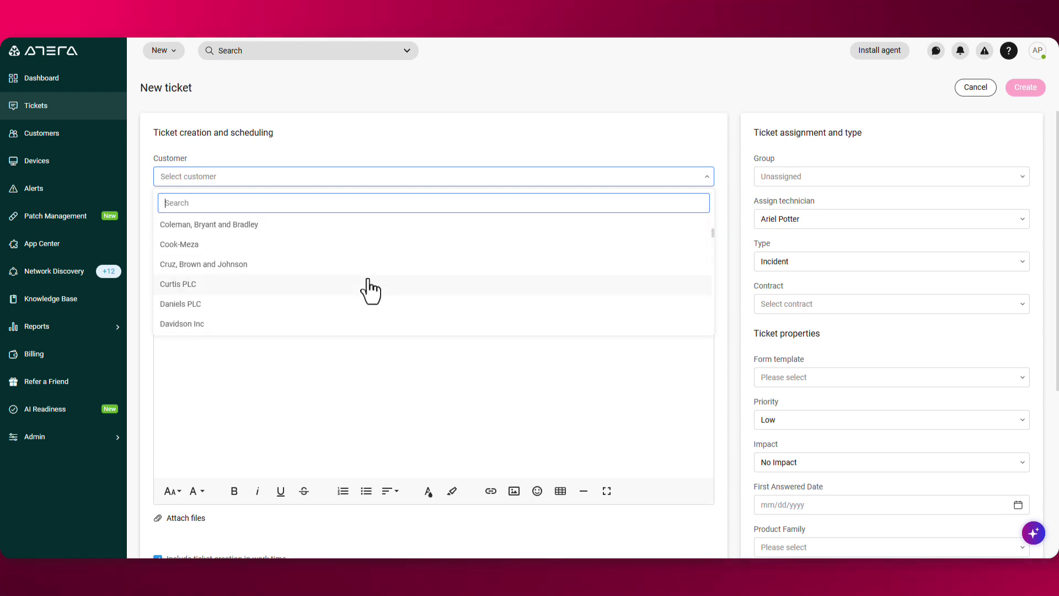
text(east)
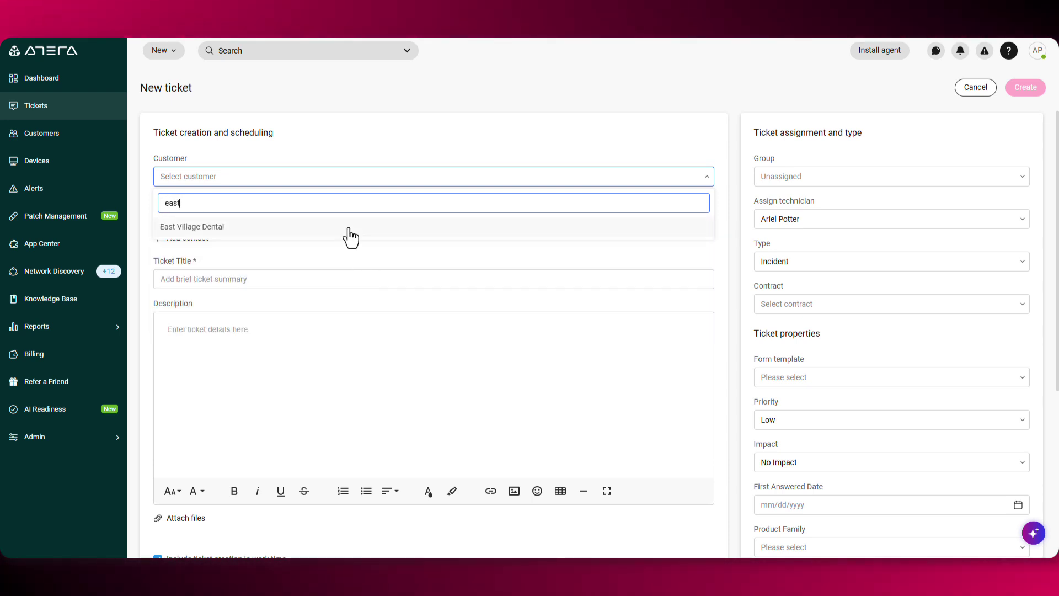
click(347, 227)
click(333, 226)
click(271, 309)
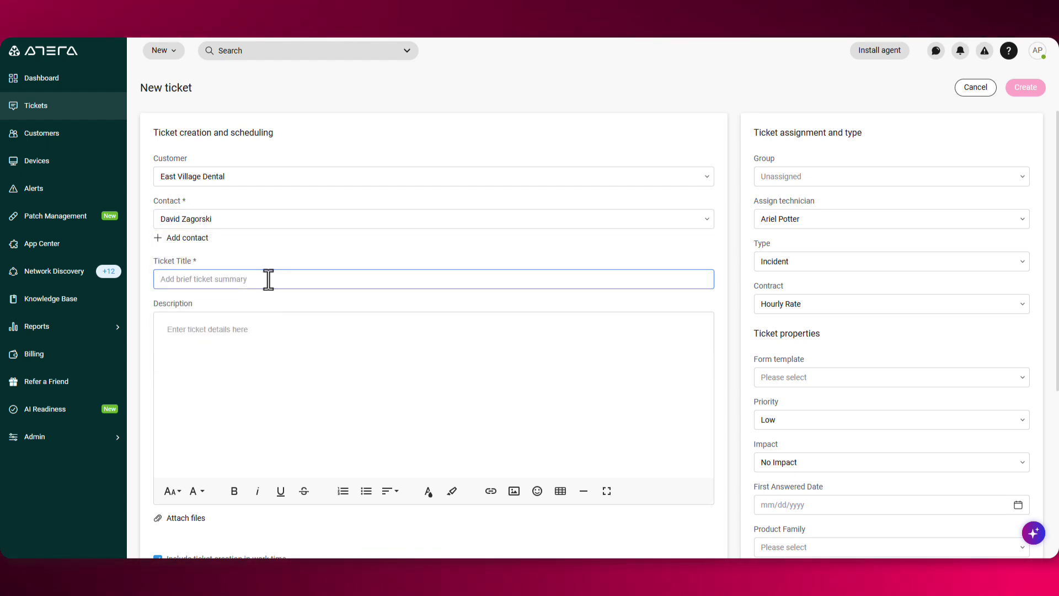
Title the ticket 'Computer freezing' with the description 'Customer is getting stuck'.
text(Computer freezing)
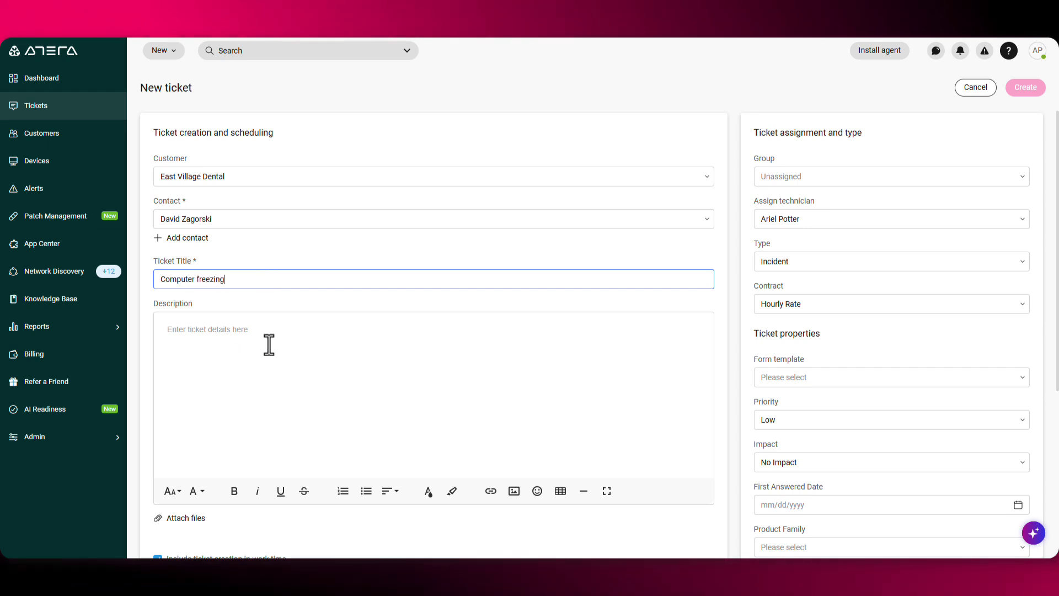
click(266, 344)
text(Customer is getting stuc)
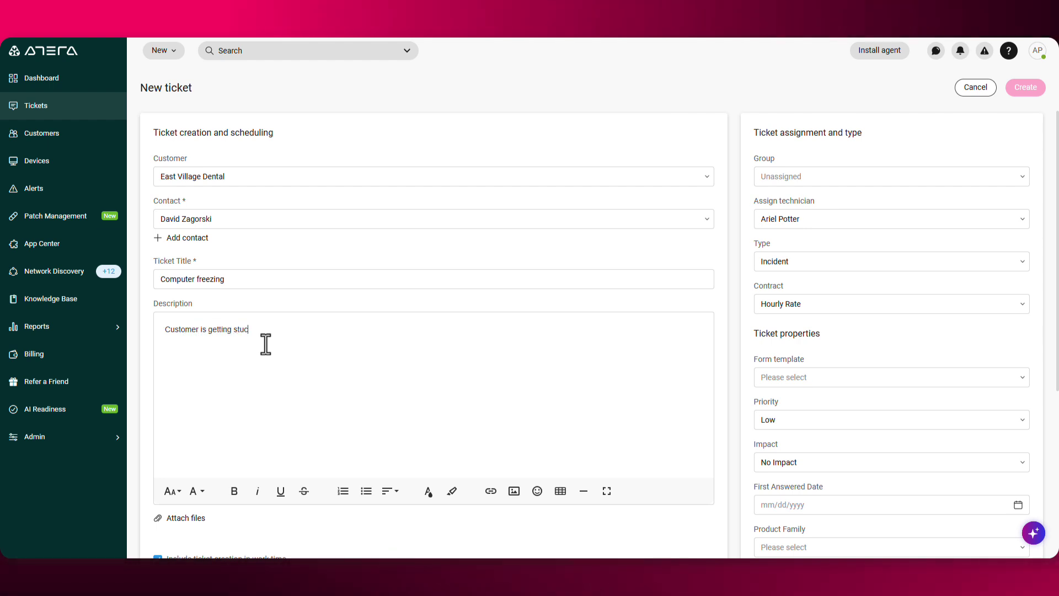
text(k!)
scroll(236, 449, down, 1)
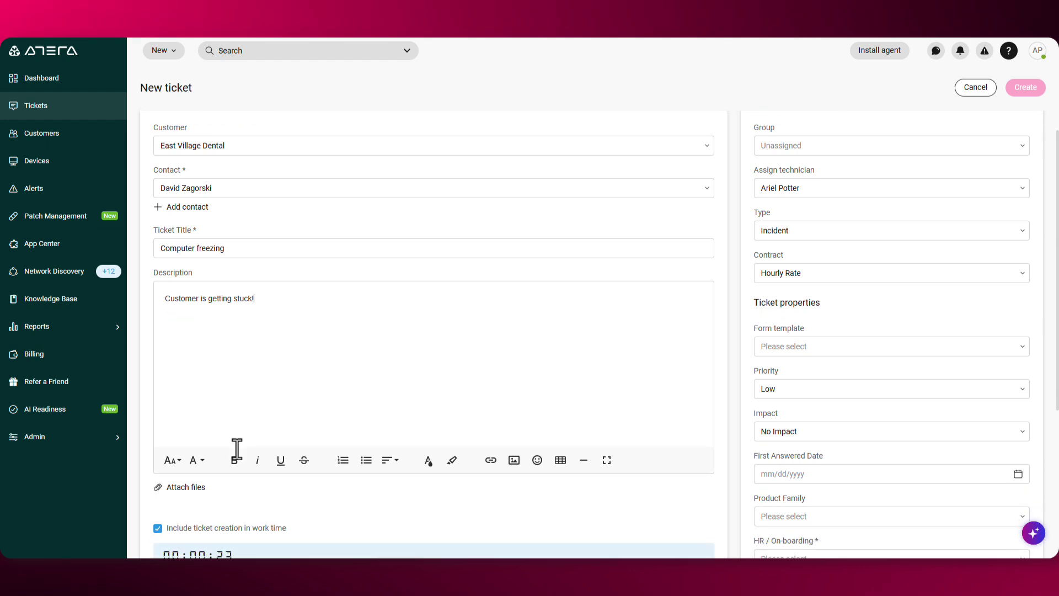
click(234, 460)
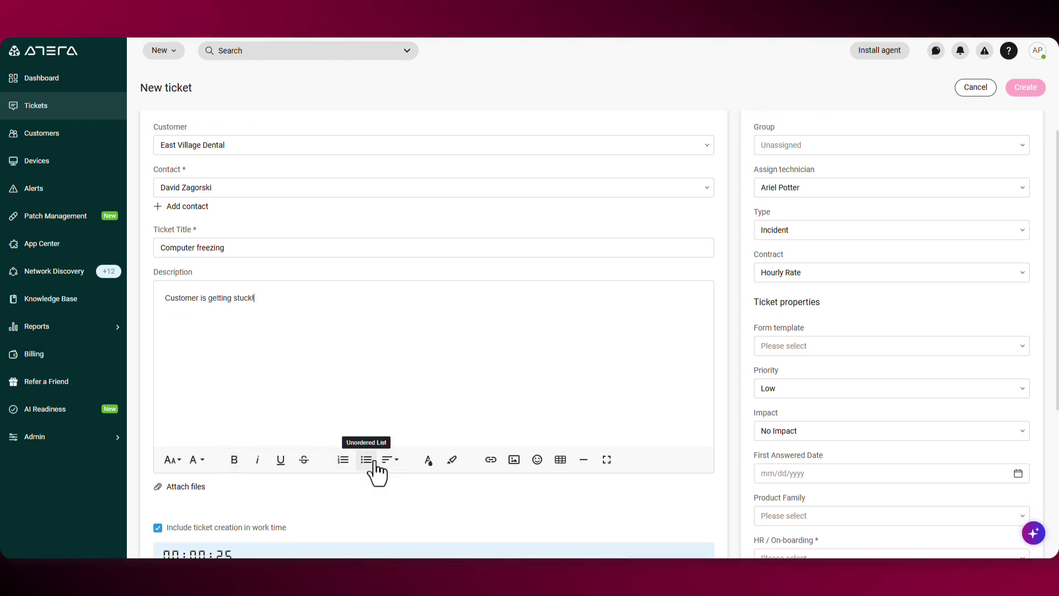
scroll(349, 463, down, 1)
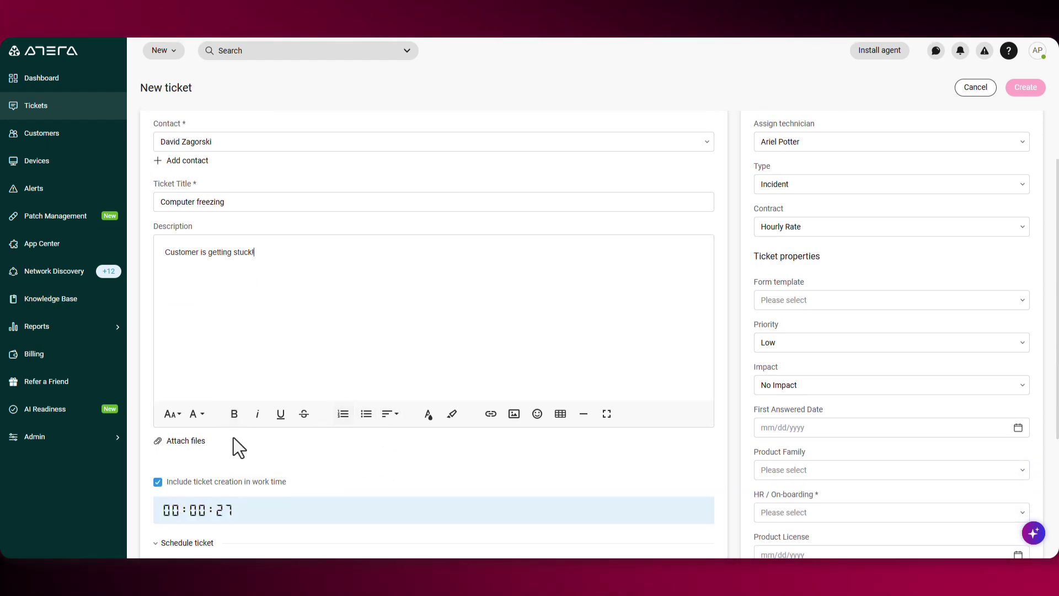
scroll(191, 431, down, 3)
scroll(191, 430, up, 5)
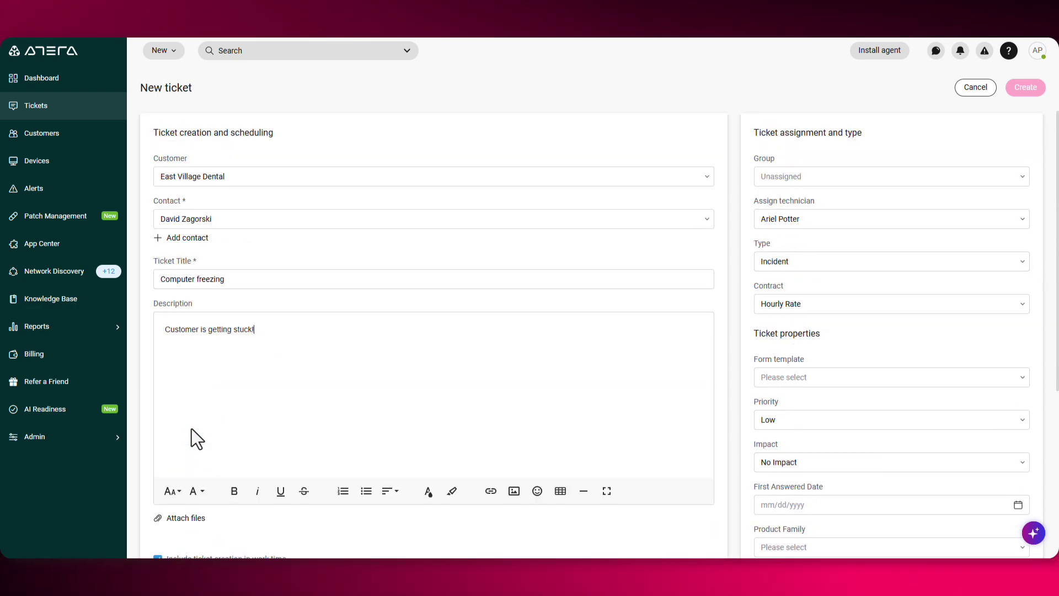
scroll(888, 231, down, 3)
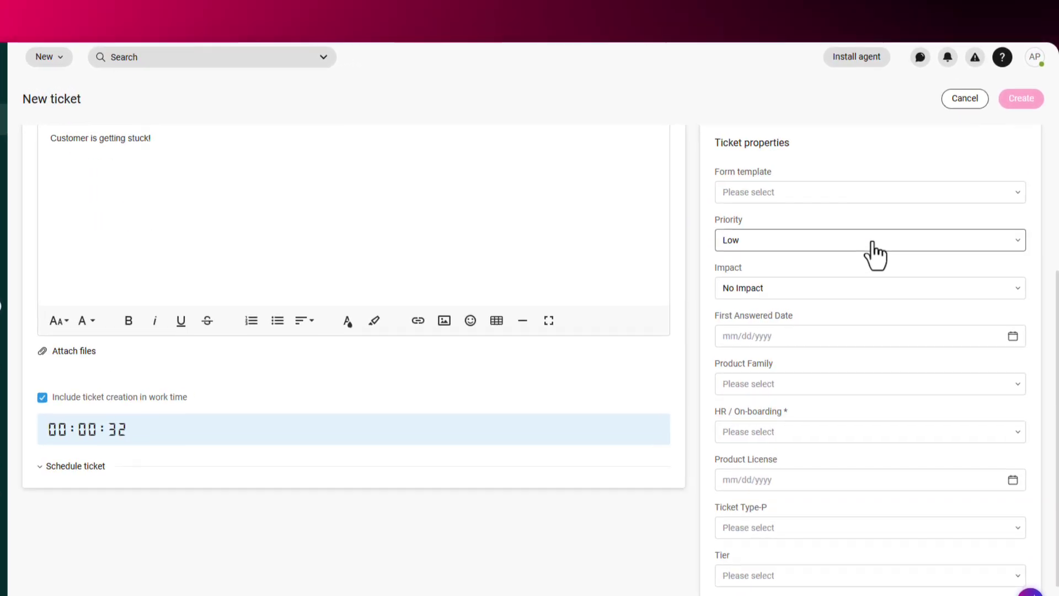
scroll(876, 255, down, 1)
scroll(876, 255, up, 5)
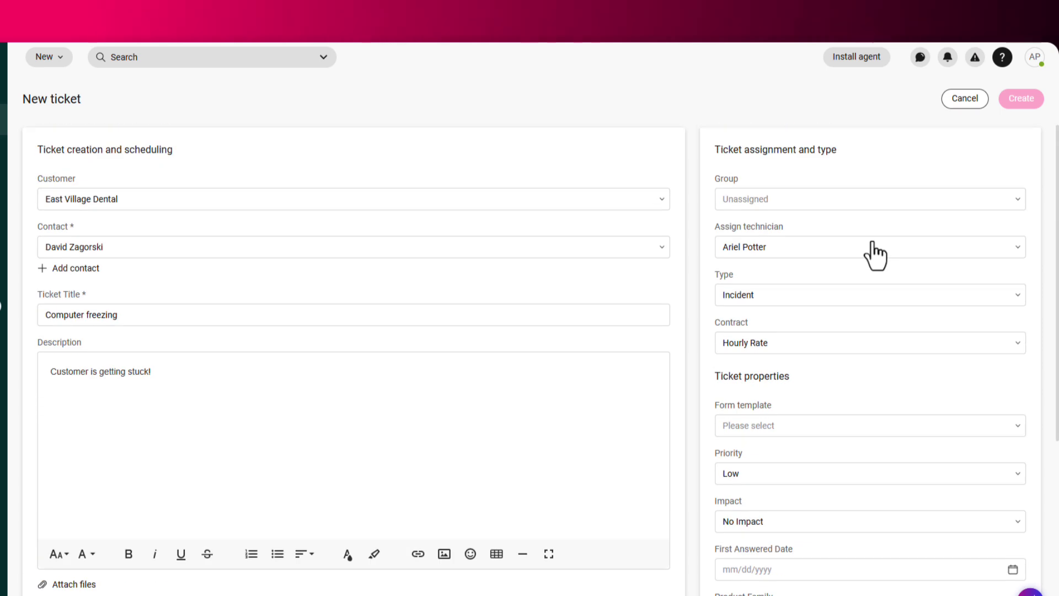
Assign the ticket to group tier 1 and a technician, with HR / On-boarding set to New Hire.
click(816, 200)
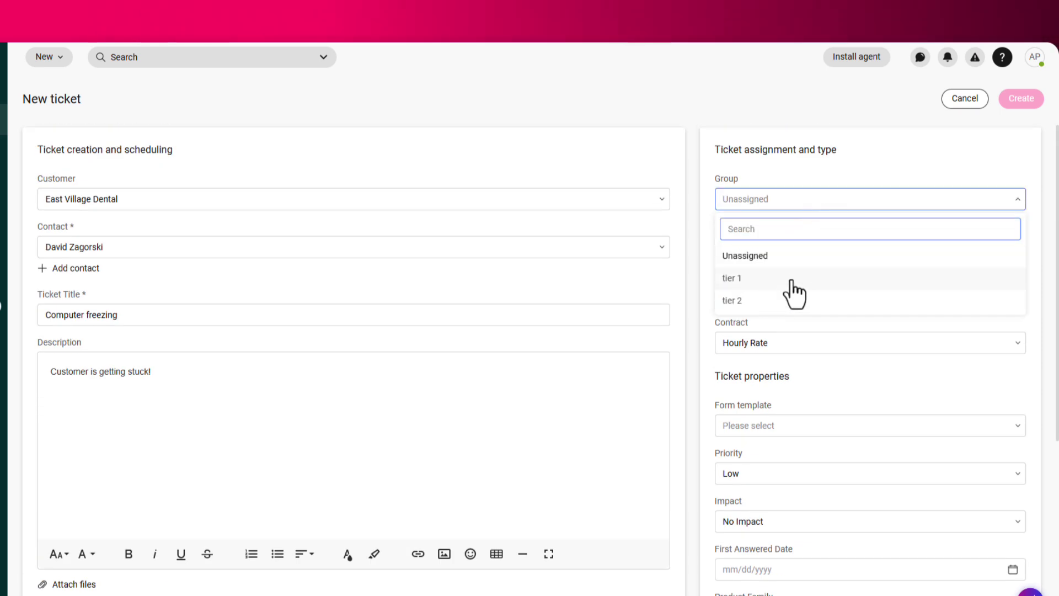
click(793, 277)
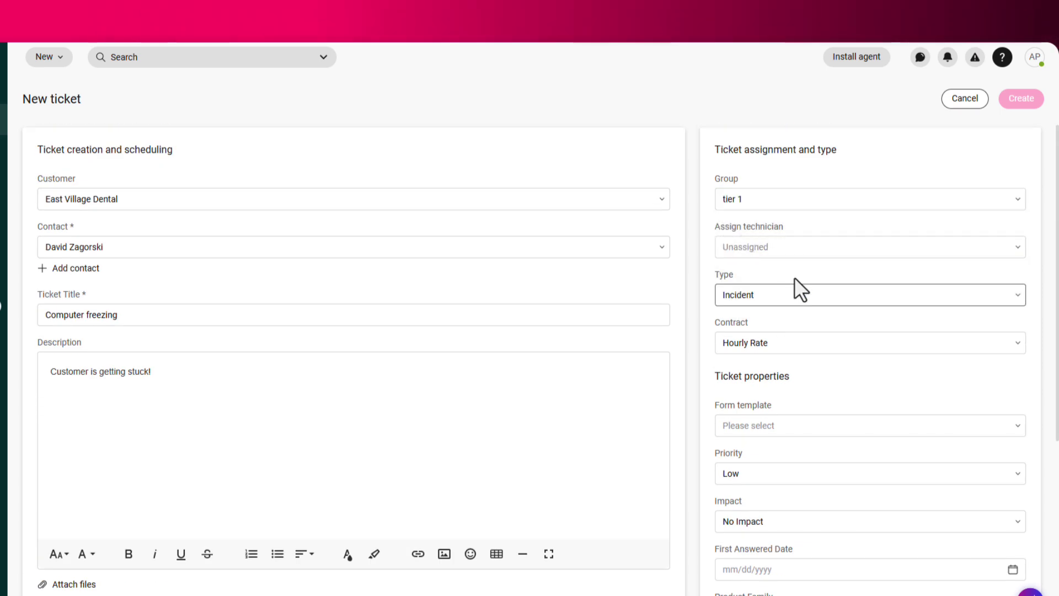
click(763, 249)
click(744, 327)
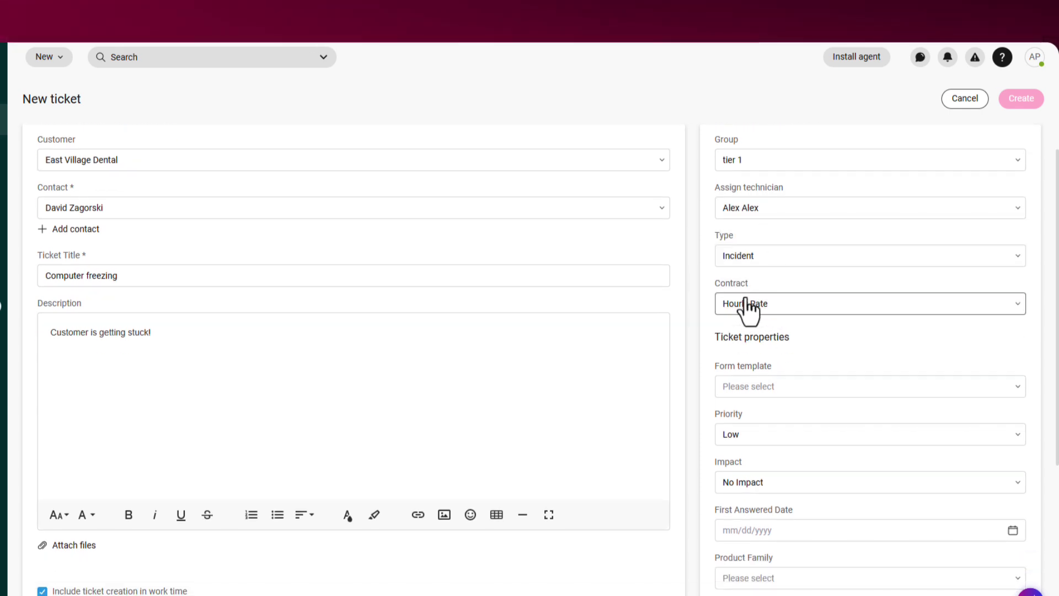
scroll(744, 303, down, 1)
scroll(748, 311, down, 2)
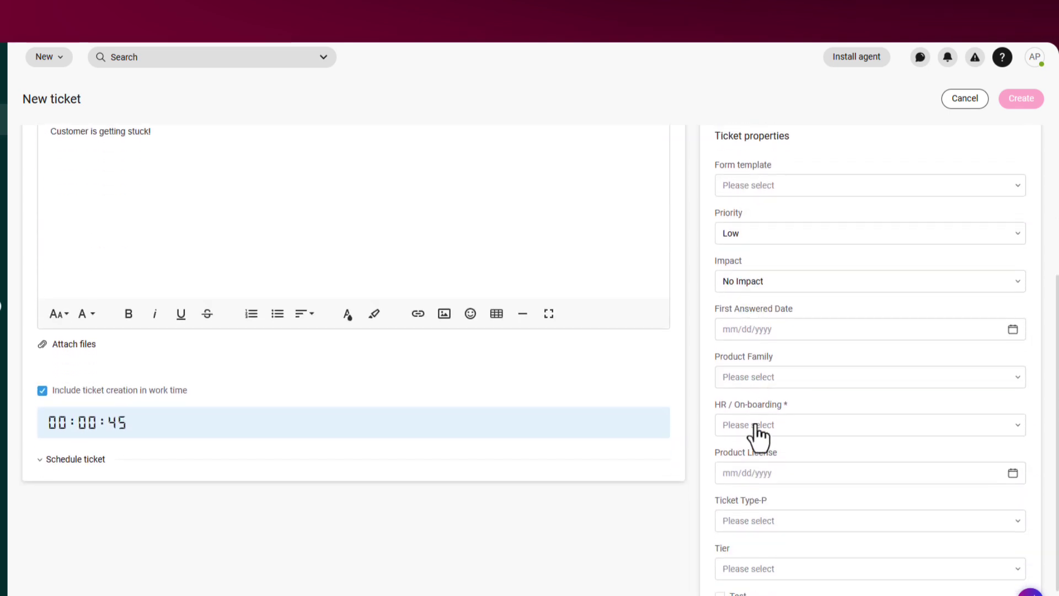
click(758, 430)
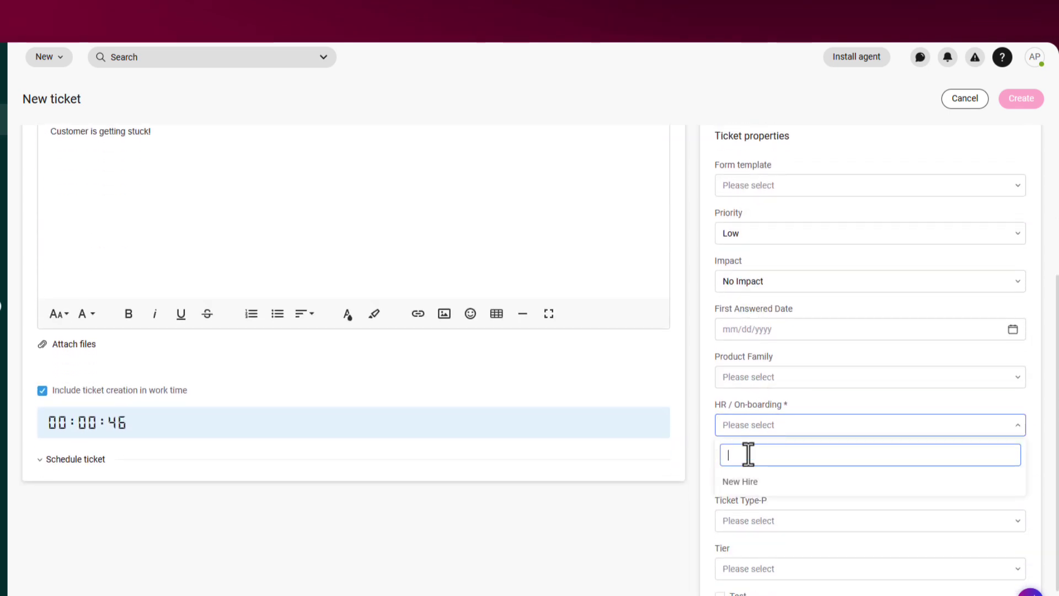
click(737, 494)
scroll(878, 317, down, 2)
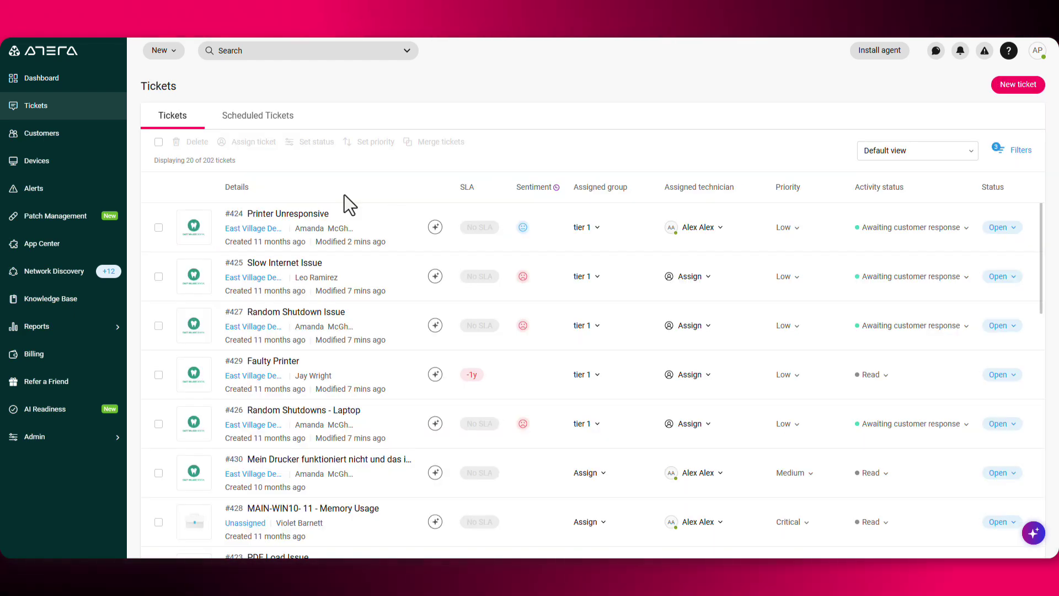
Open ticket #424 Printer Unresponsive and insert the Outlook Problem template as a public reply.
click(285, 214)
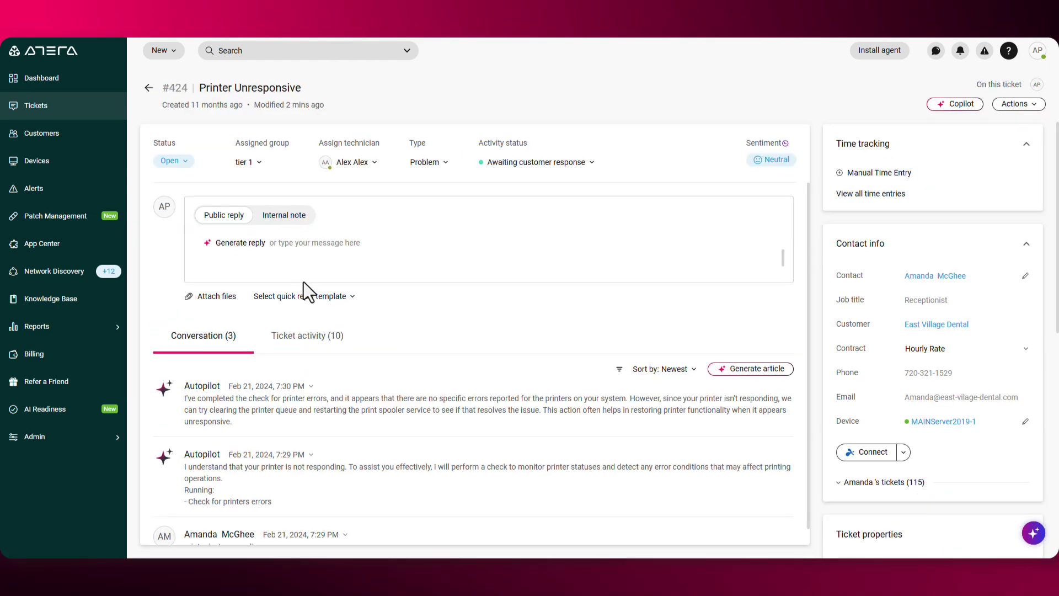
click(286, 220)
click(238, 219)
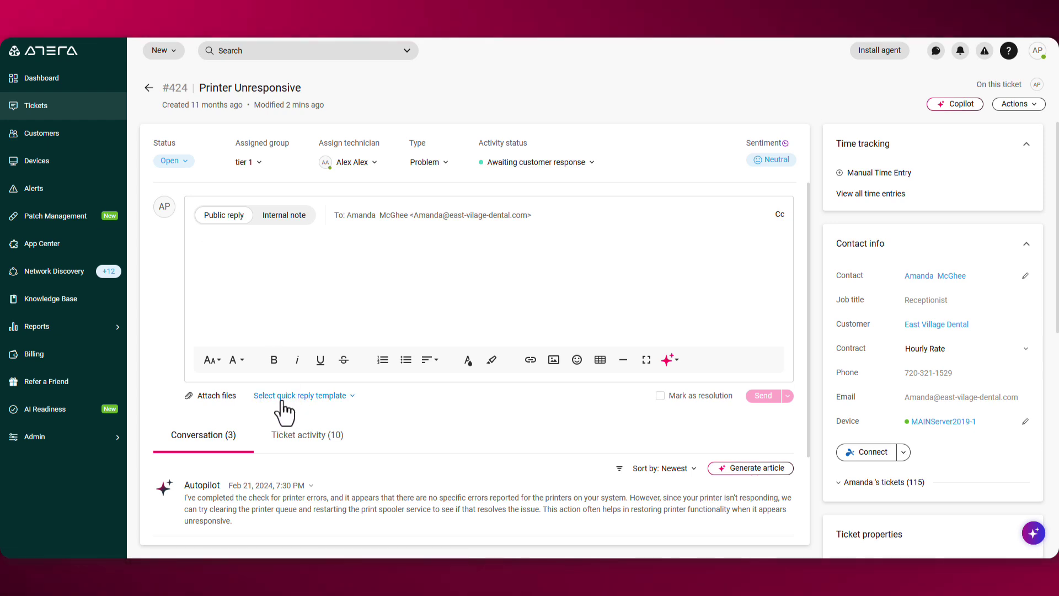
click(316, 396)
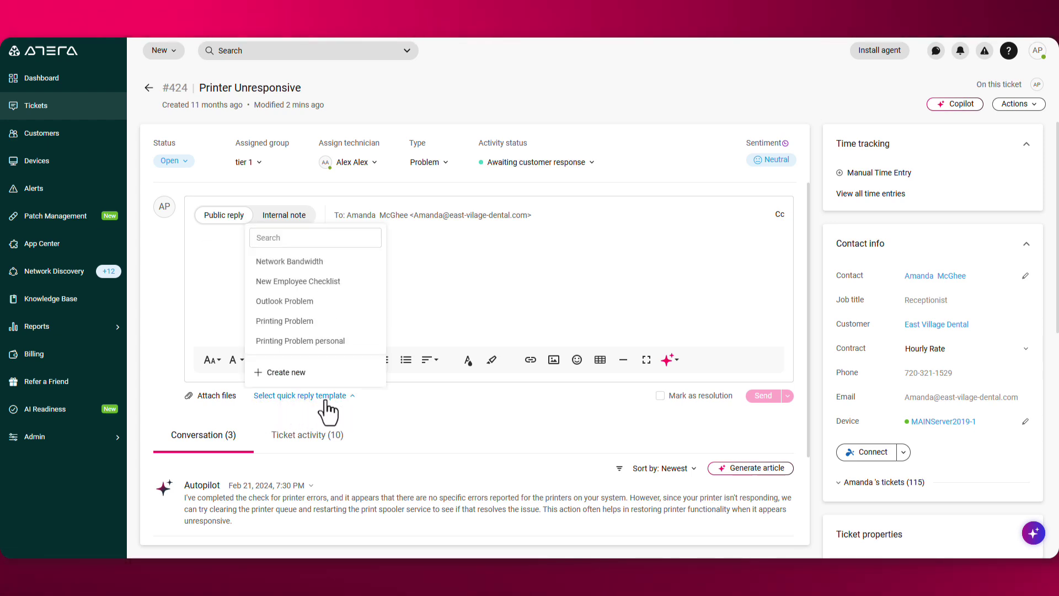
click(321, 305)
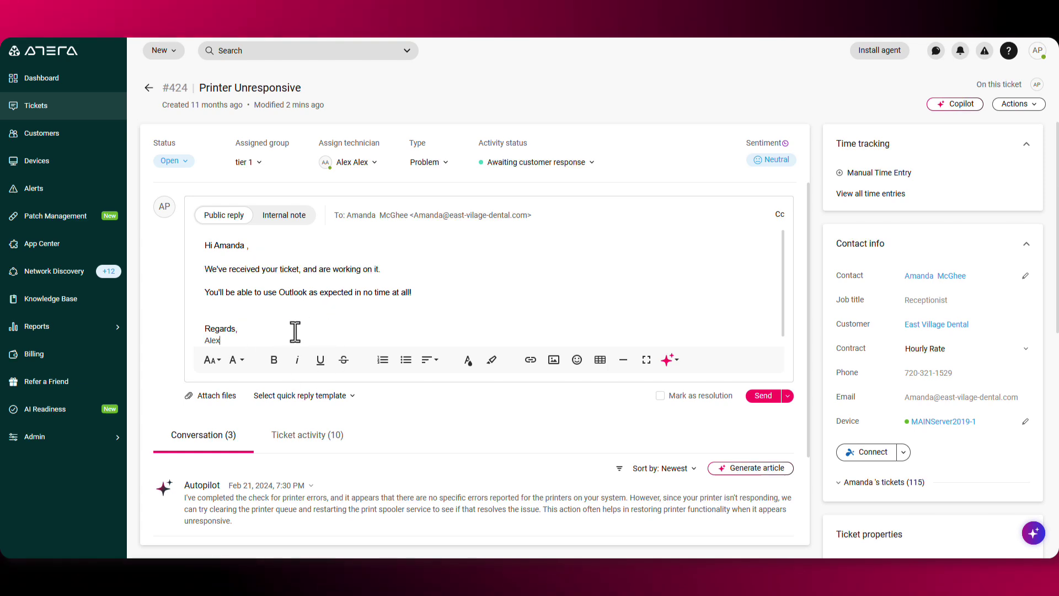
scroll(232, 364, down, 2)
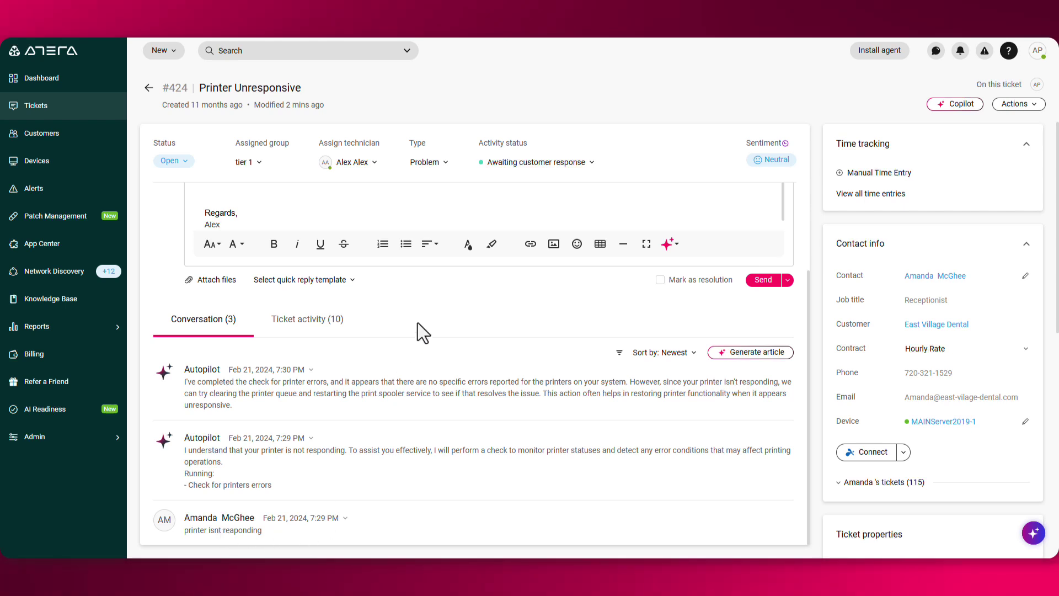
Scroll through ticket #424's Ticket properties panel, then go back to the Tickets list.
scroll(418, 323, up, 2)
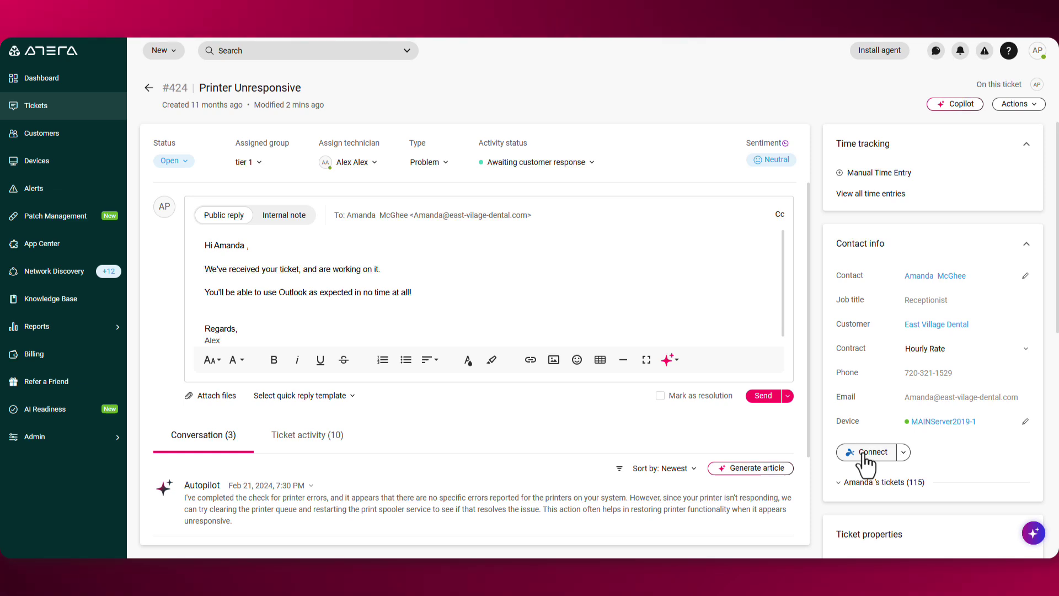
scroll(866, 463, down, 3)
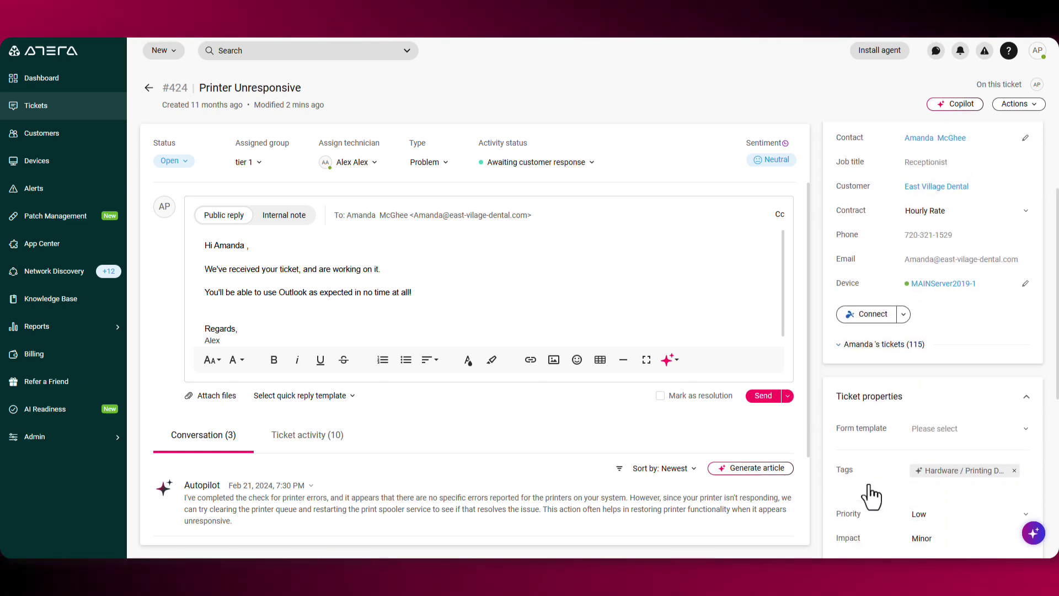
scroll(861, 496, down, 3)
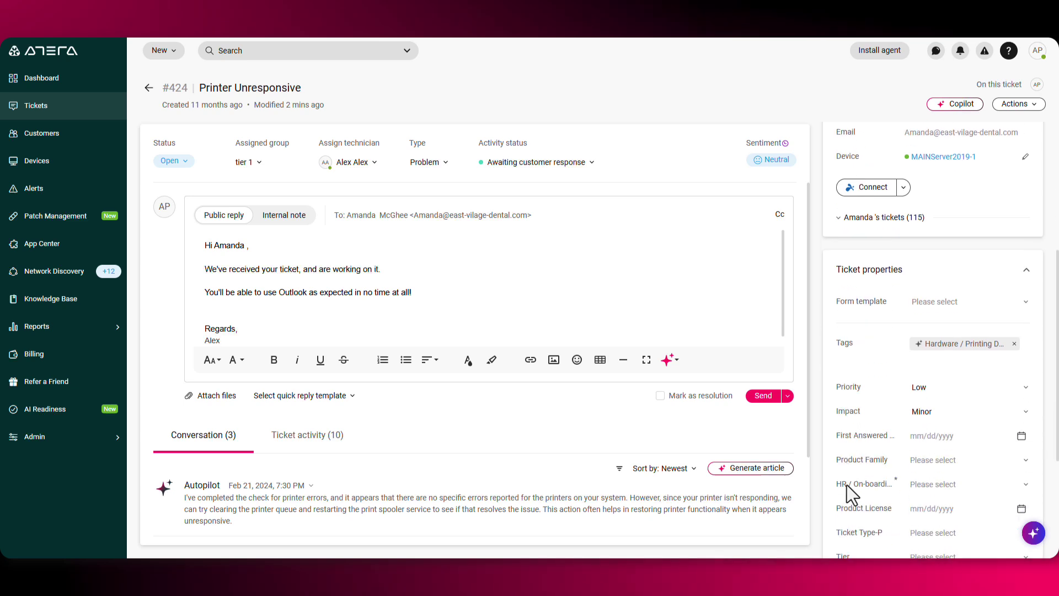
scroll(883, 359, down, 4)
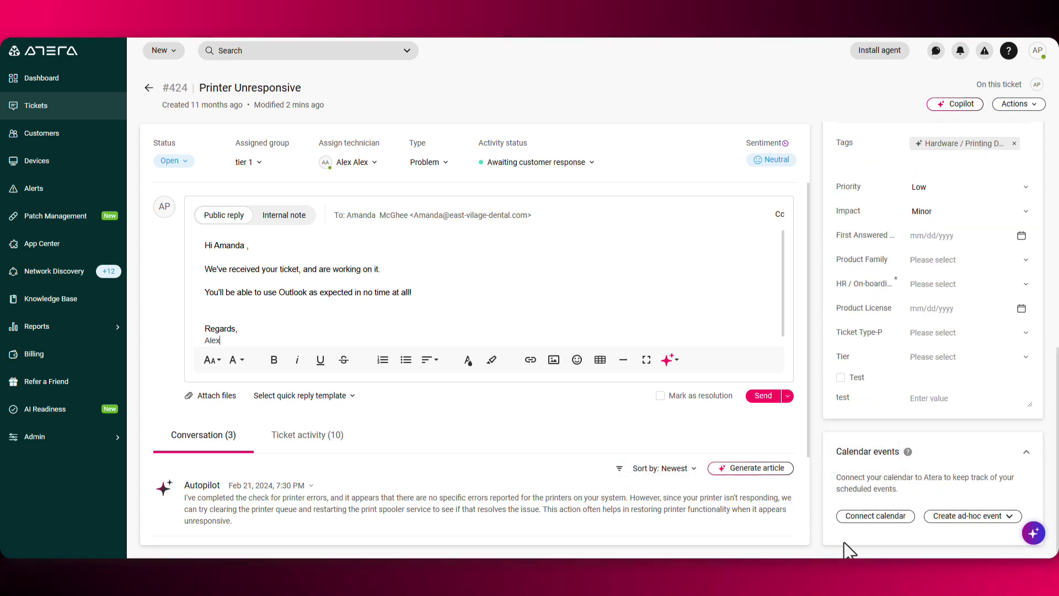
click(79, 108)
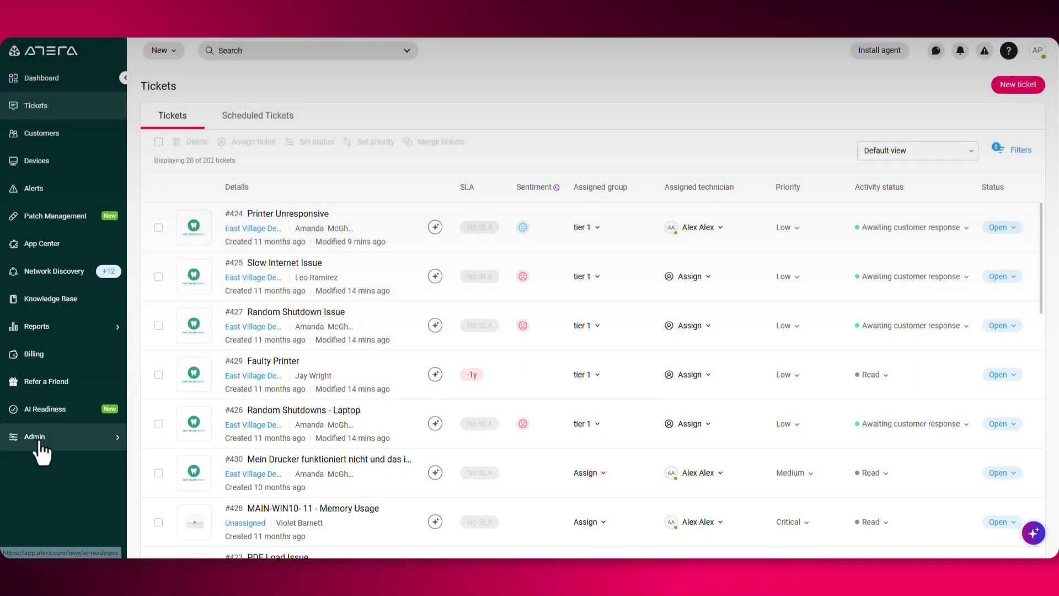
Scroll through the Tickets tab of Ticket settings, then go to the Email templates page.
click(39, 439)
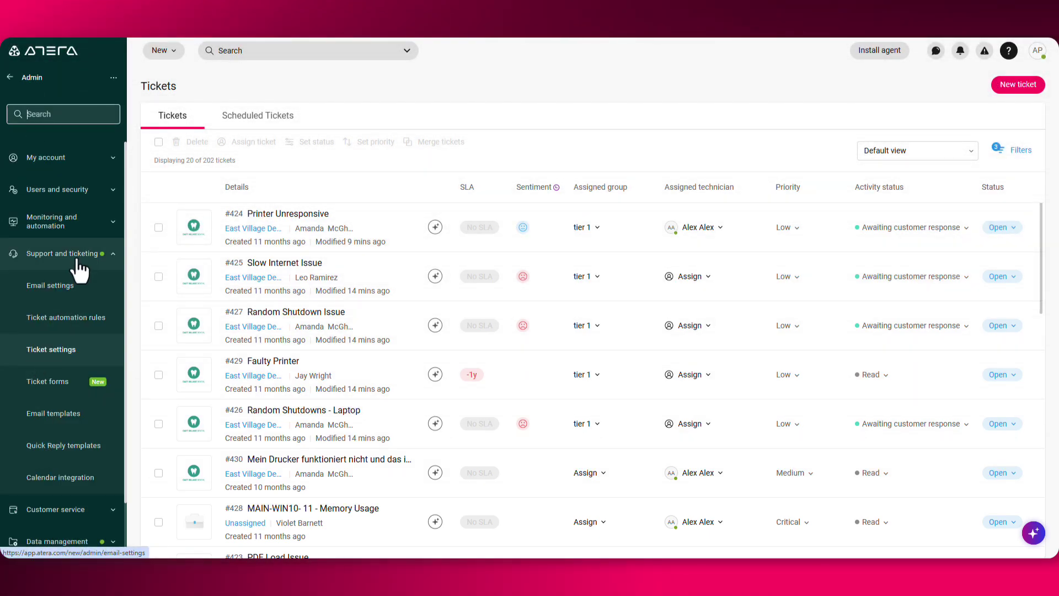
click(75, 367)
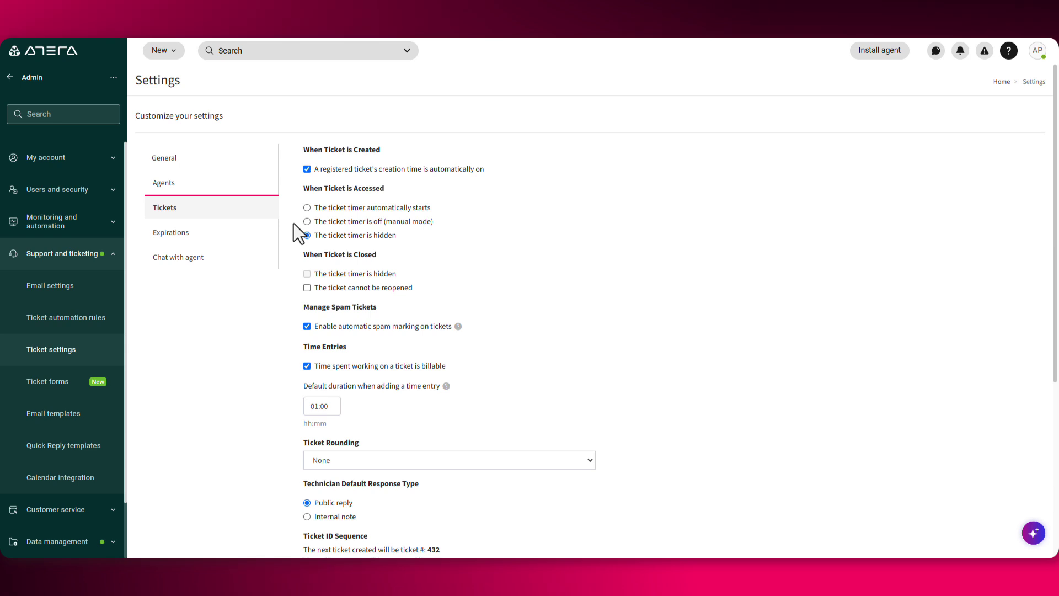
scroll(293, 223, down, 2)
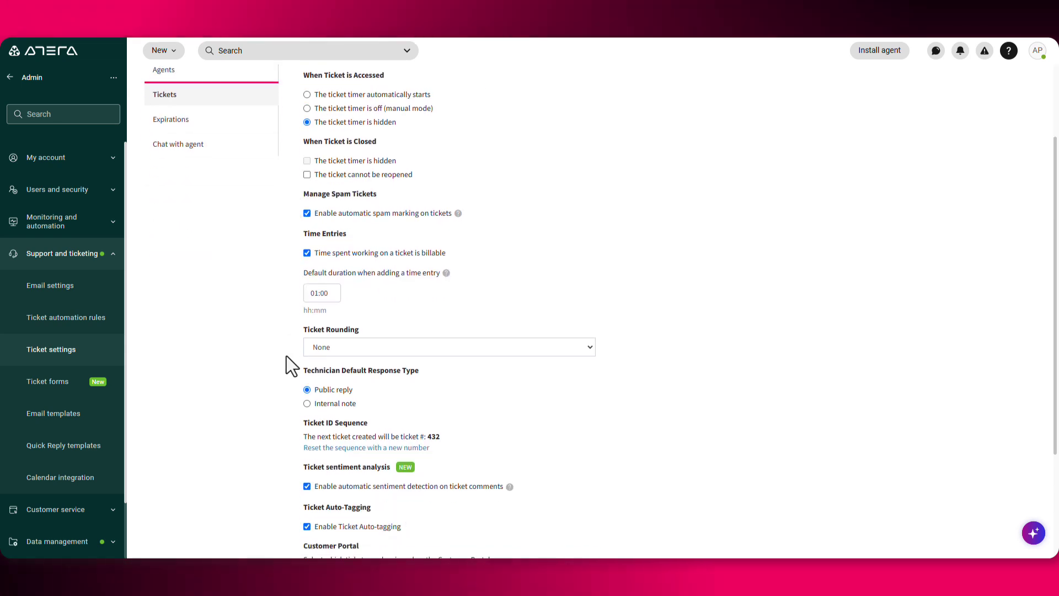
scroll(286, 357, down, 1)
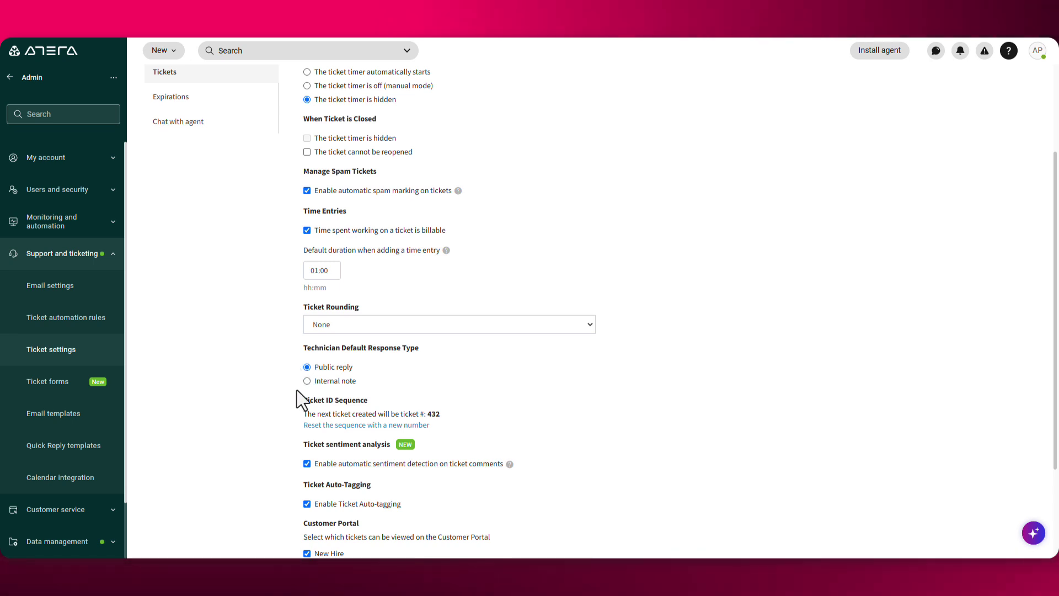
scroll(297, 389, down, 2)
scroll(285, 445, down, 1)
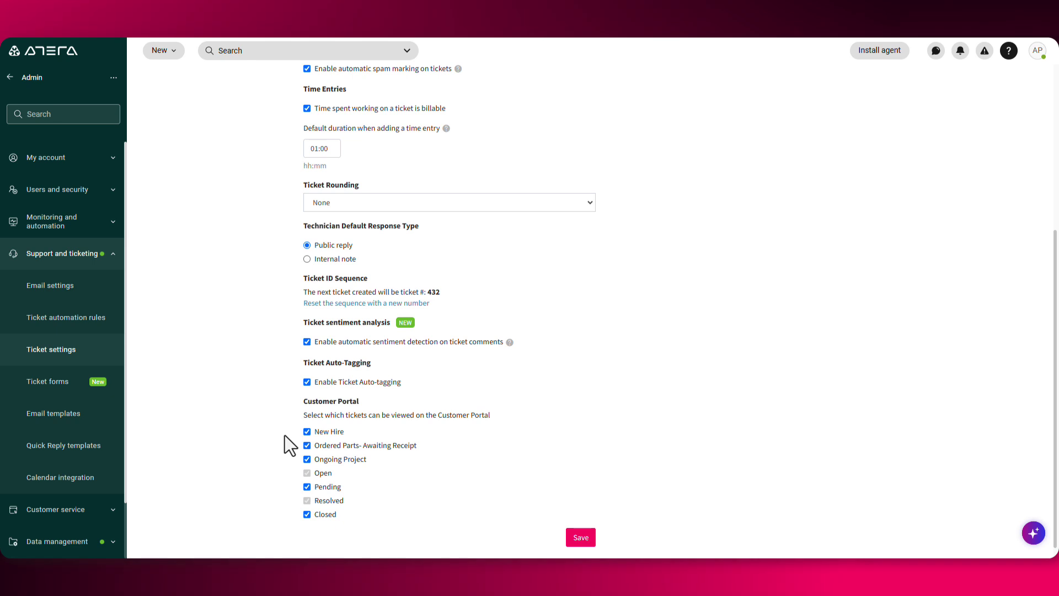
click(83, 413)
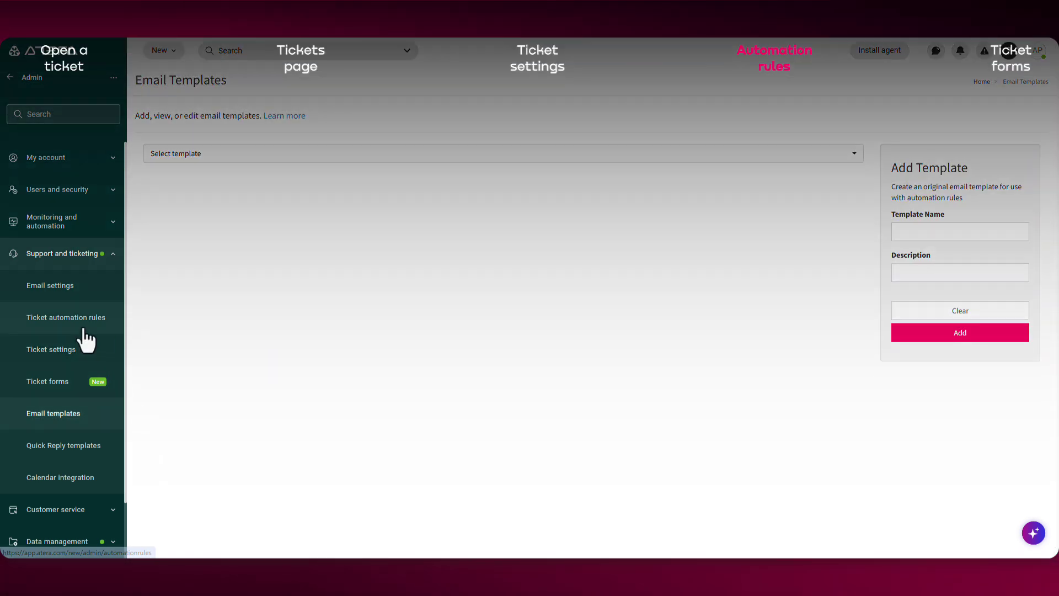
Open the Ticket automation rules page showing rules like New ticket created and Auto Assignment.
click(84, 330)
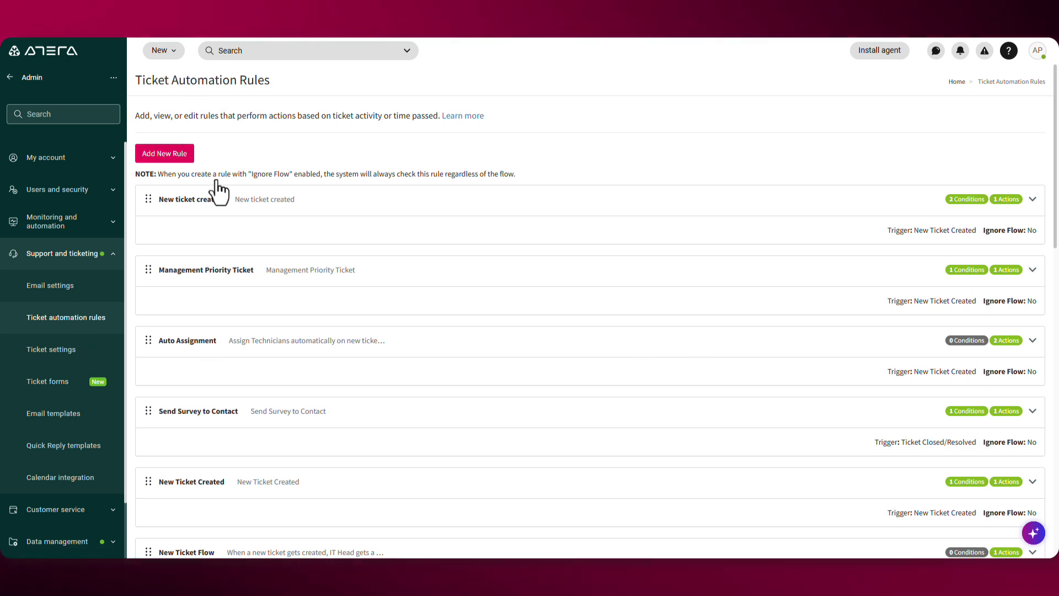
Add an automation rule named 'New ticket creation', same description, triggered by New Ticket Created.
click(156, 160)
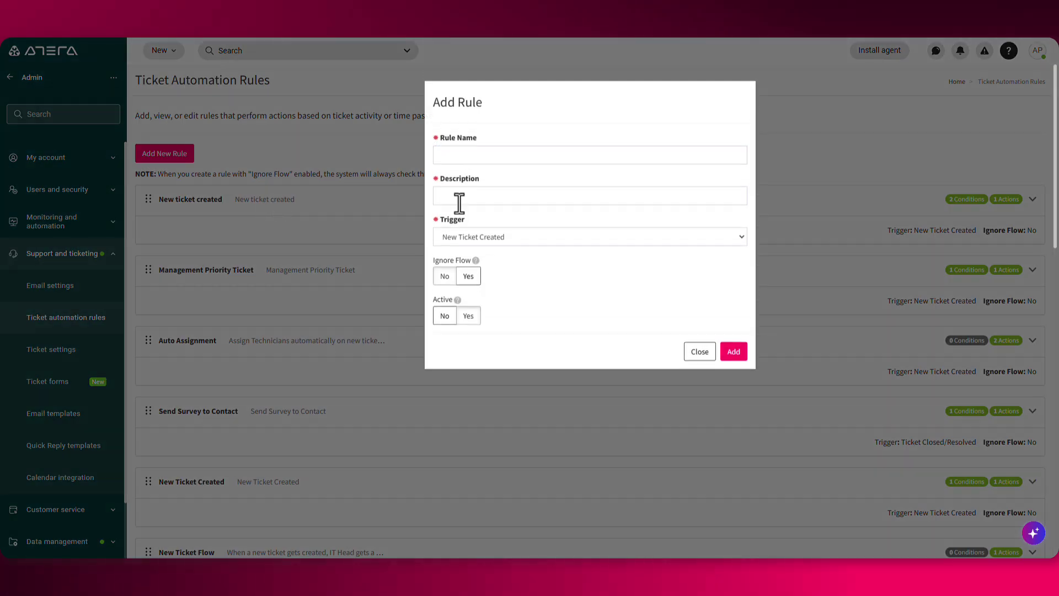
click(454, 158)
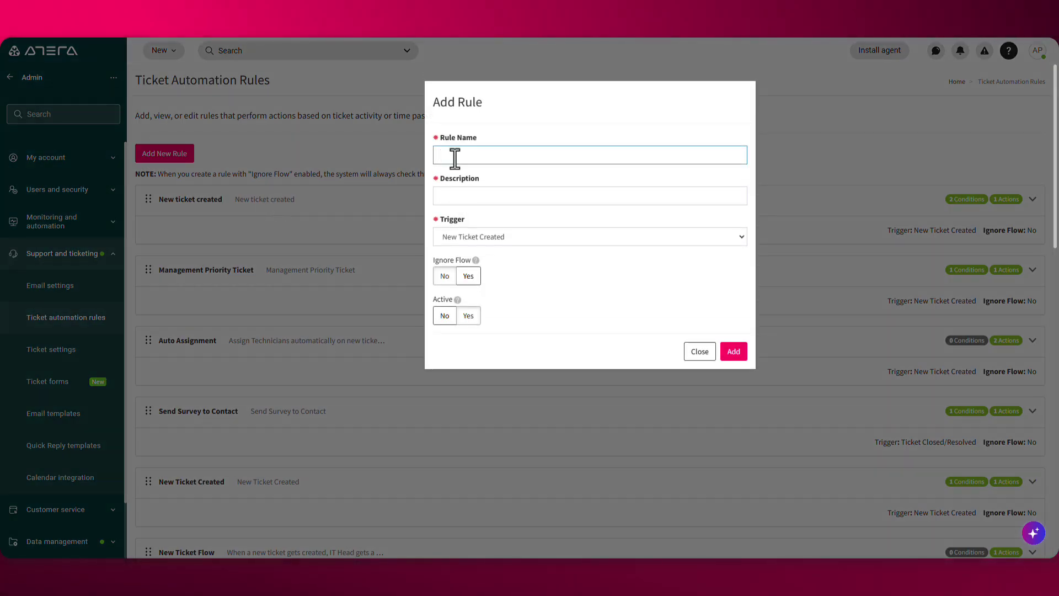
text(New ticket creation)
click(480, 196)
text(New ticket creation)
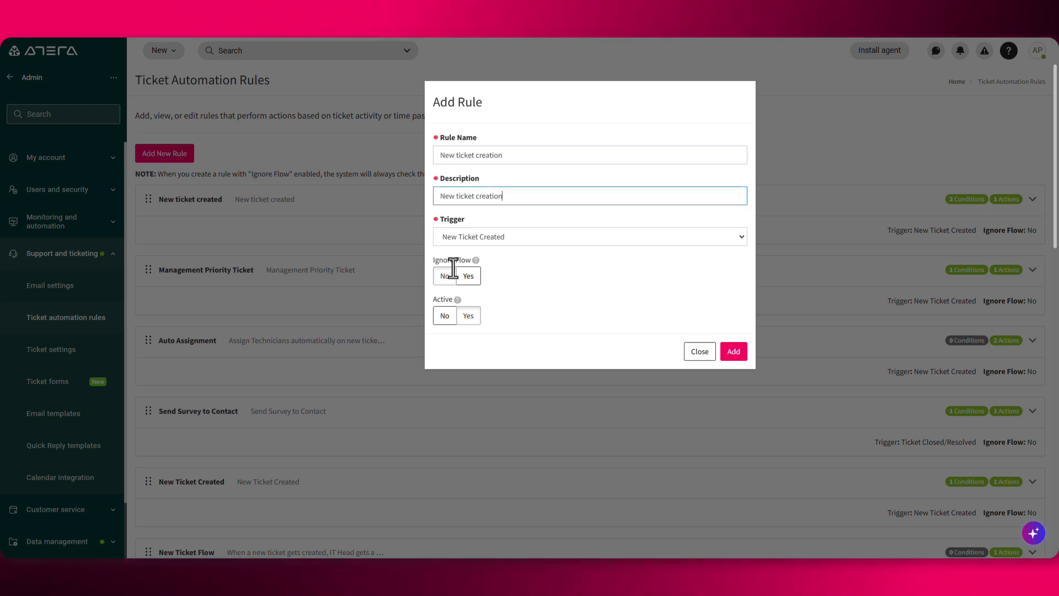
click(657, 240)
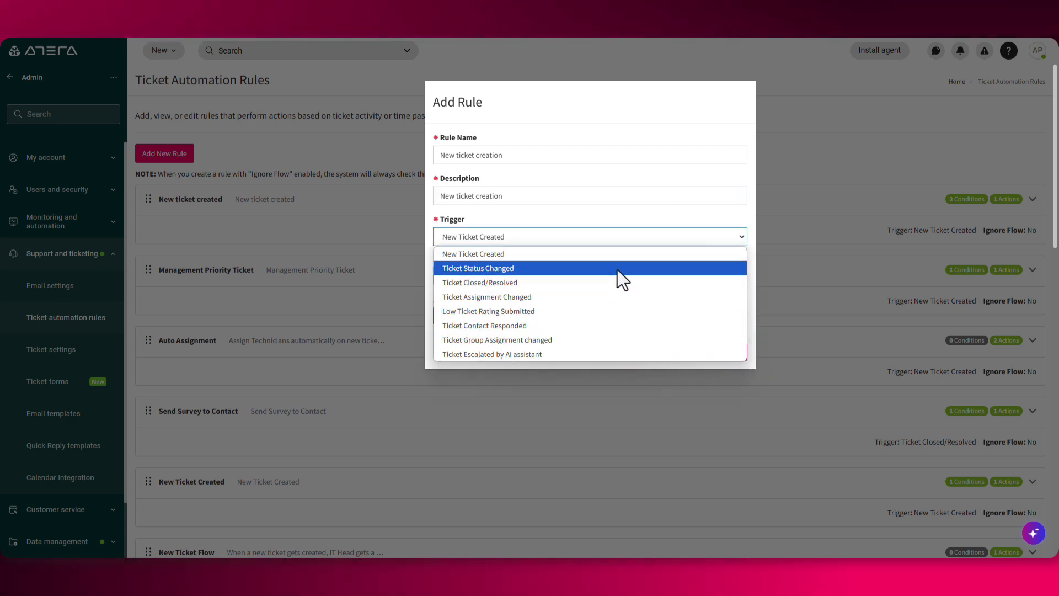
click(611, 216)
click(734, 353)
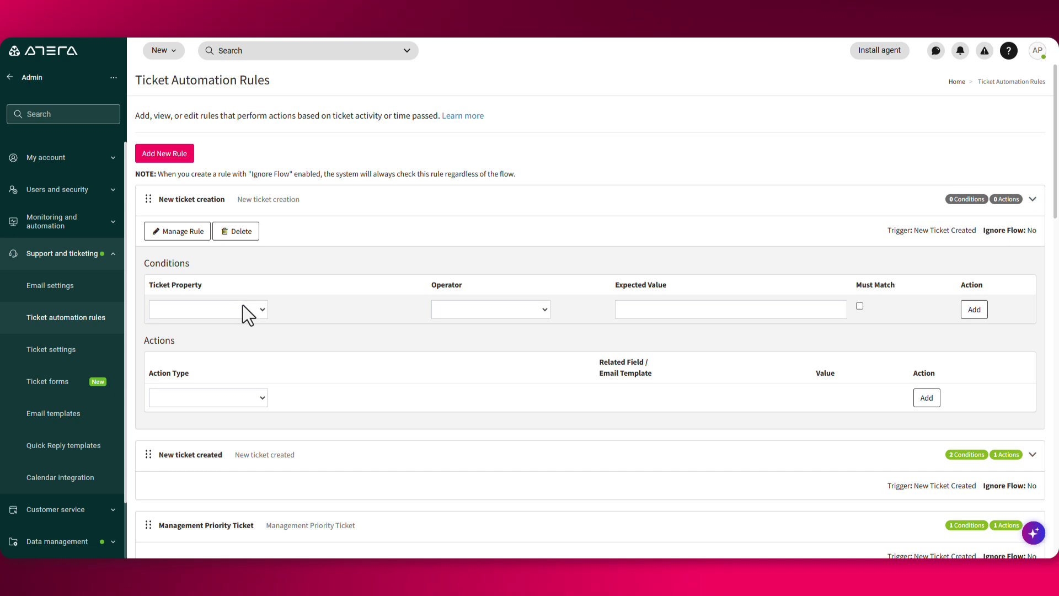
Add a rule condition of Source equals Email.
click(249, 310)
key(s)
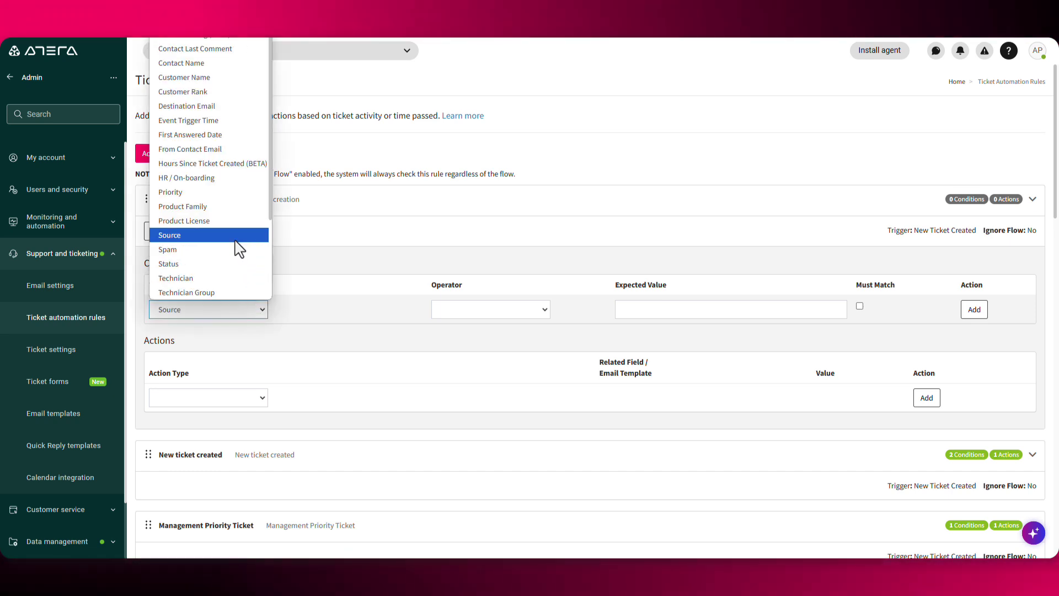
click(235, 240)
click(457, 309)
click(468, 340)
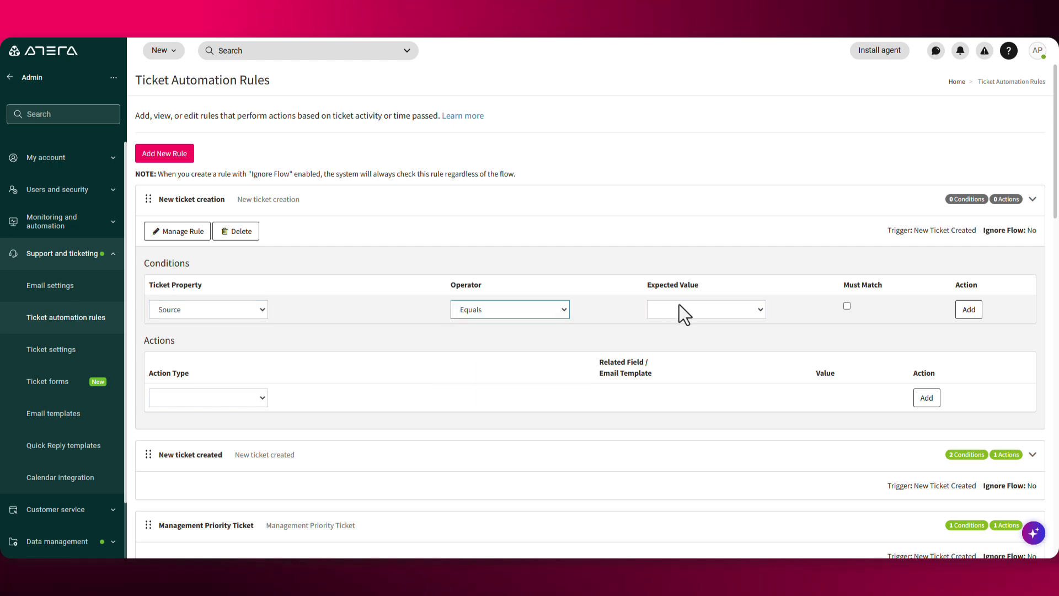
click(680, 308)
click(671, 371)
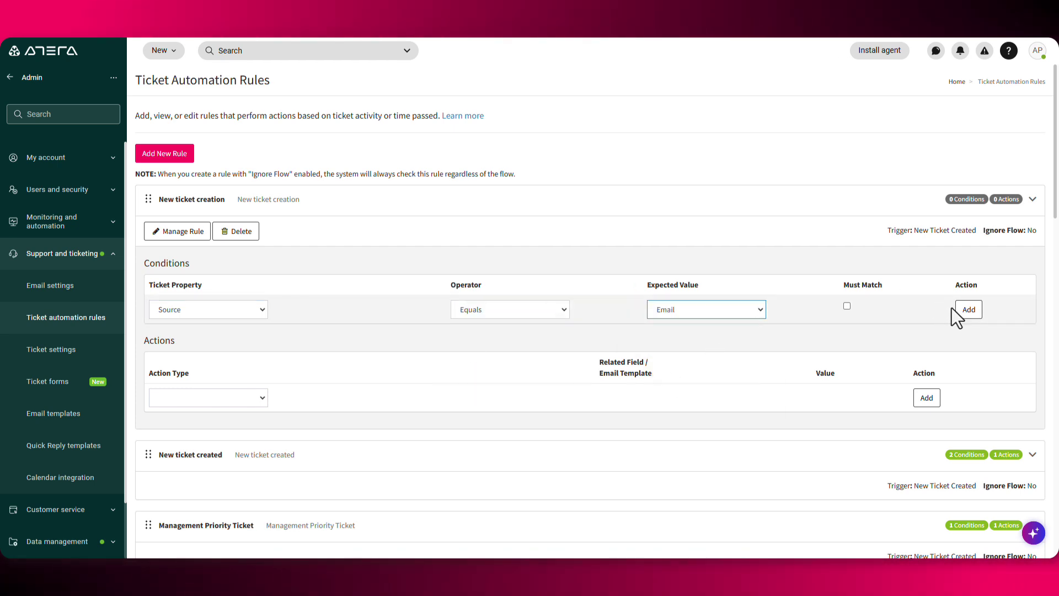
click(969, 309)
Set up a second condition of Source equals Portal.
click(253, 329)
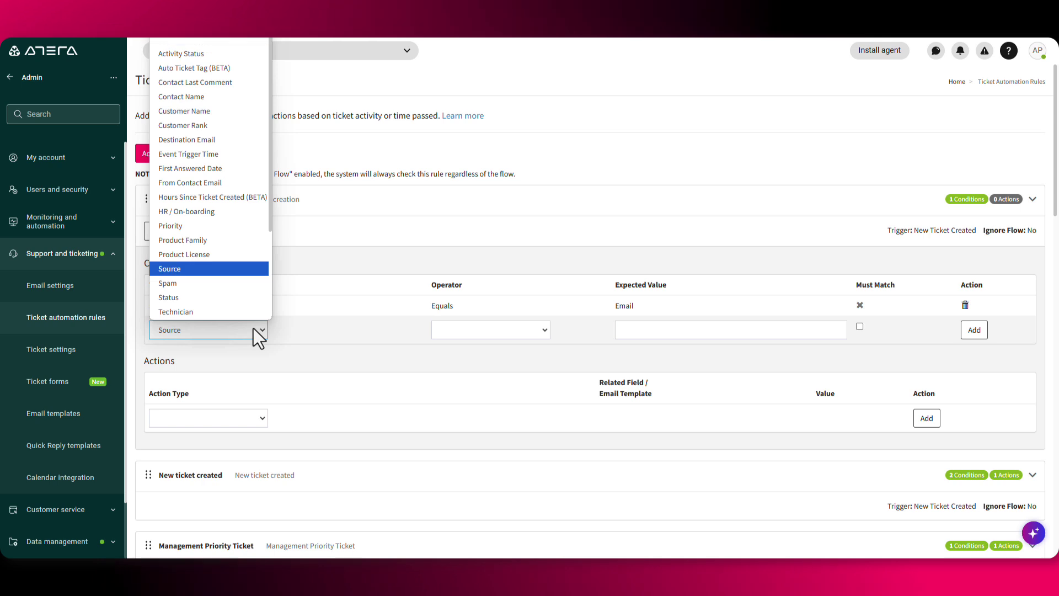
click(209, 270)
click(484, 329)
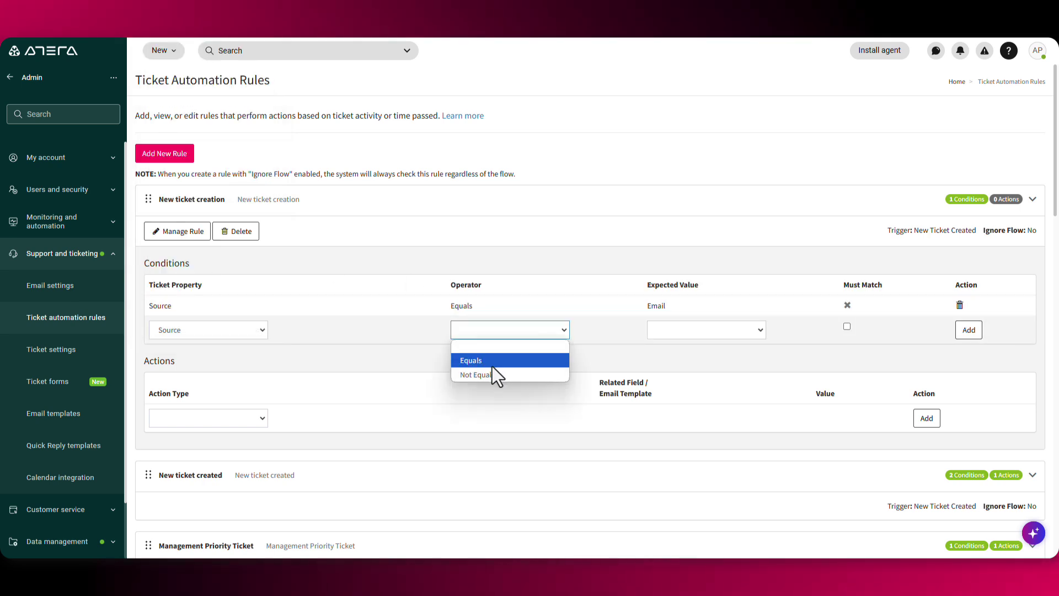
click(491, 362)
click(660, 329)
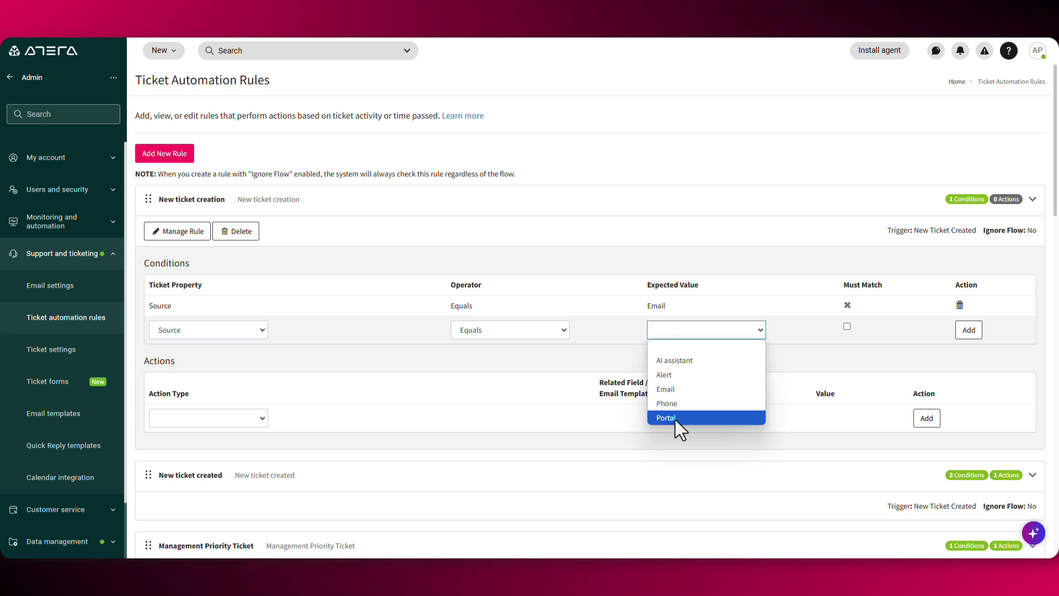
click(673, 417)
Add a Send an Email to Contact action using the New Ticket Created template, then go to Ticket forms.
click(191, 415)
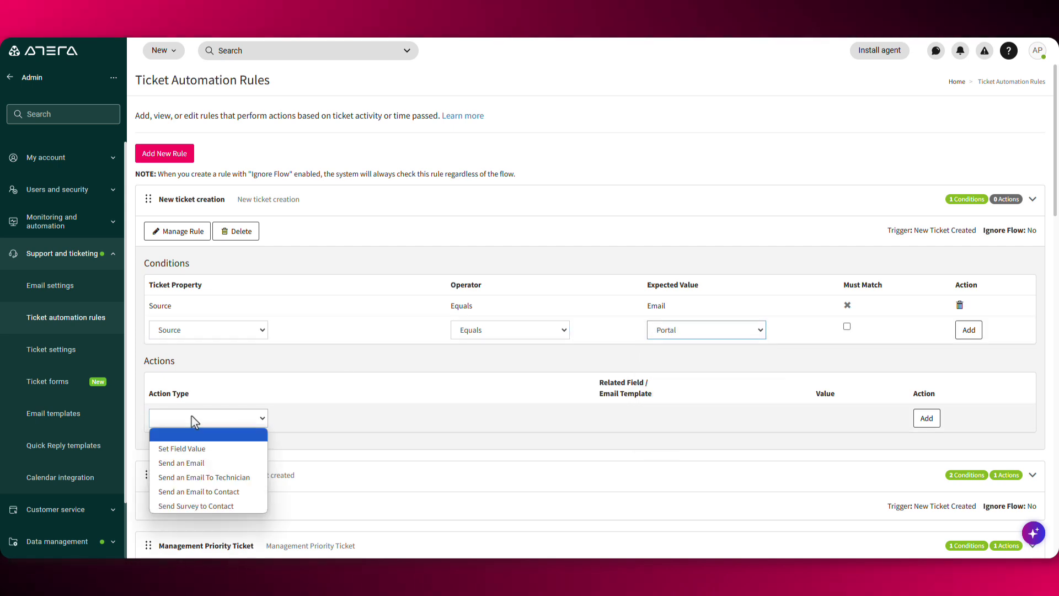
click(203, 491)
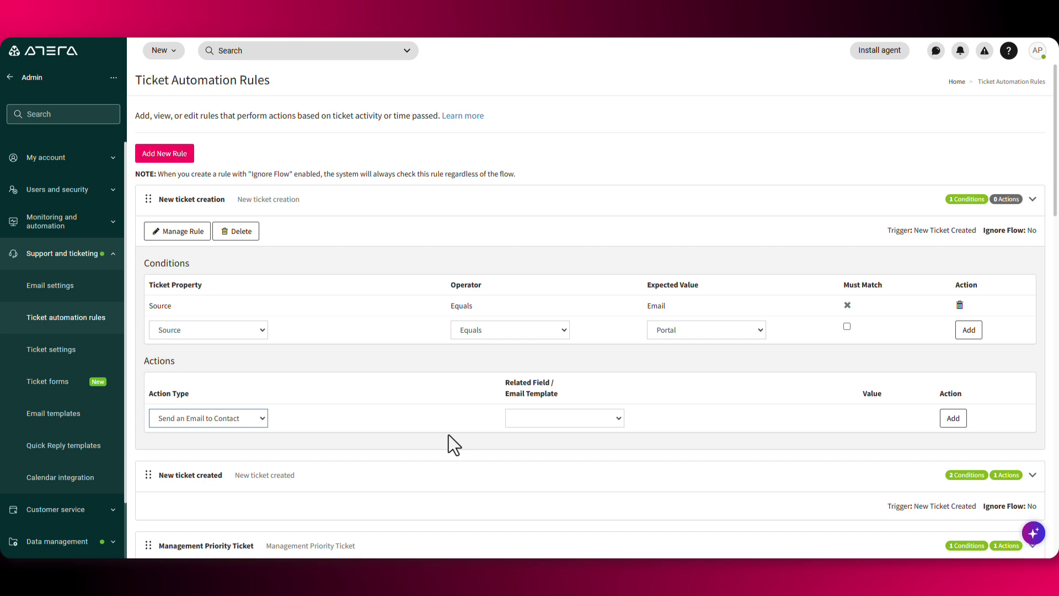
click(541, 418)
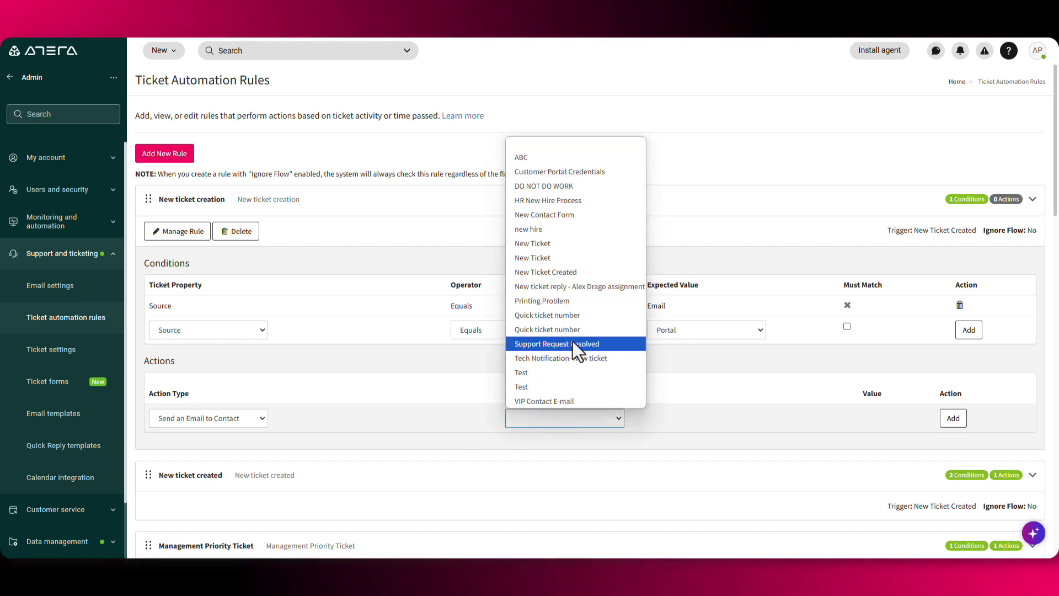
click(579, 273)
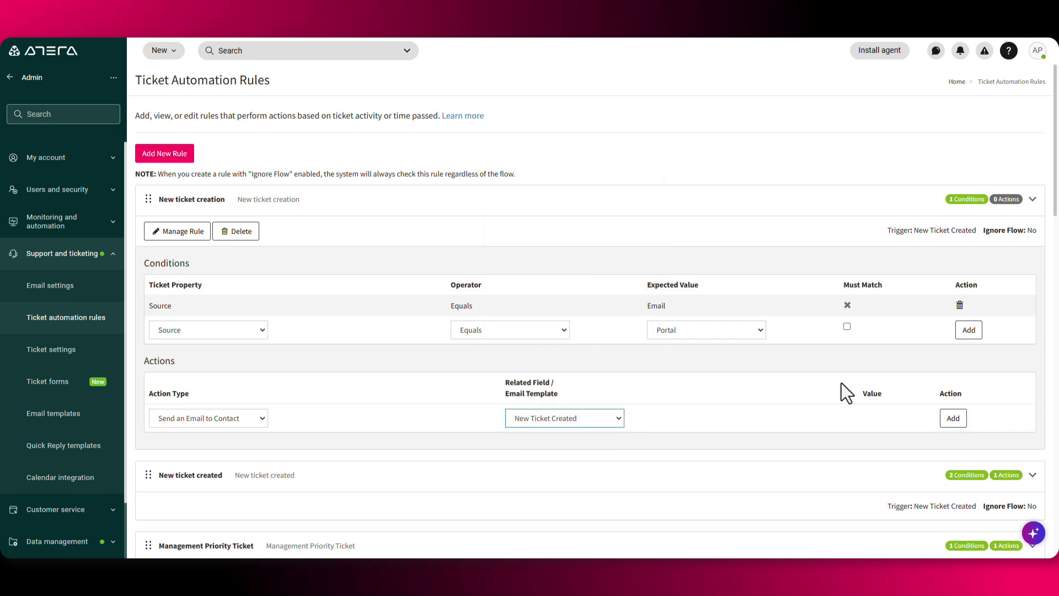
click(949, 419)
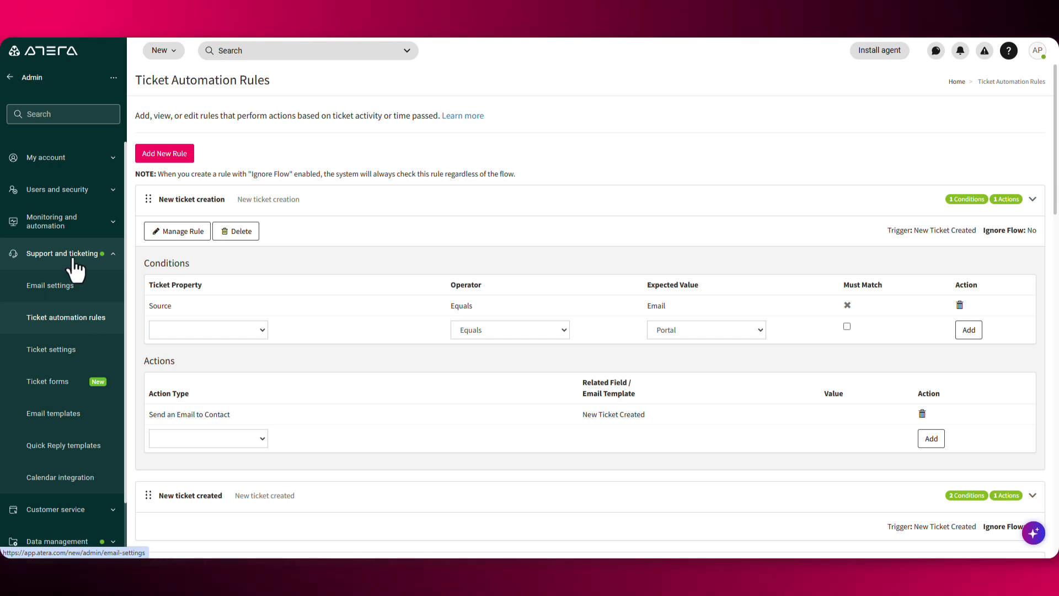
click(70, 389)
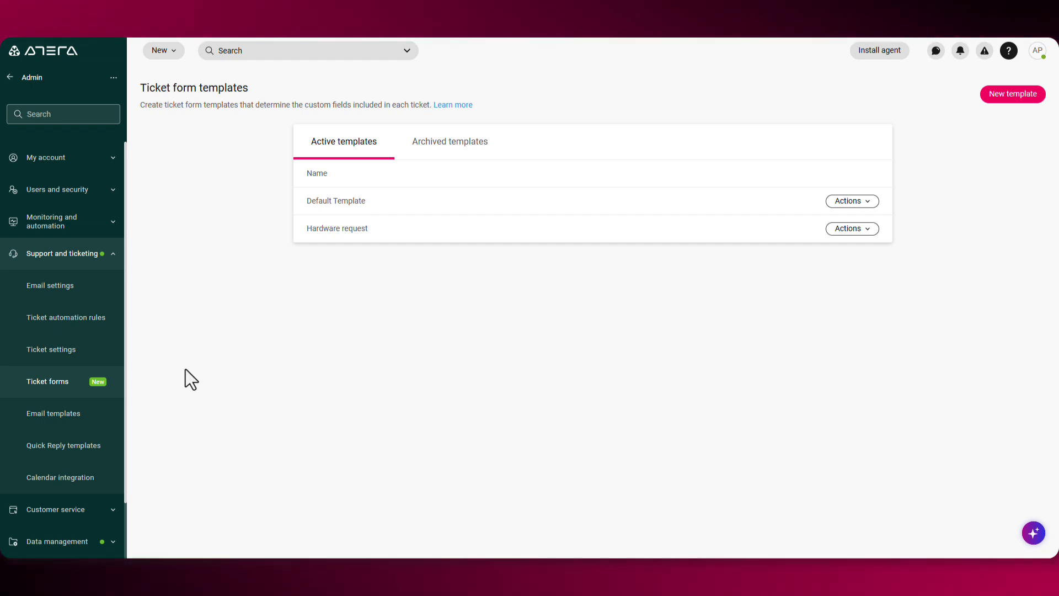
Open the Hardware request form template in the editor.
click(335, 231)
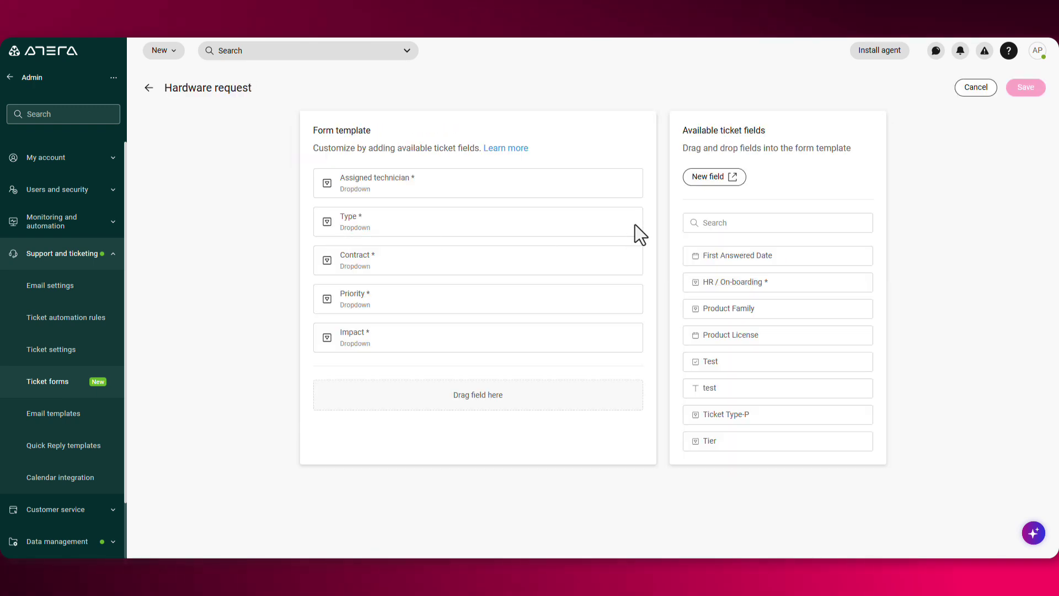